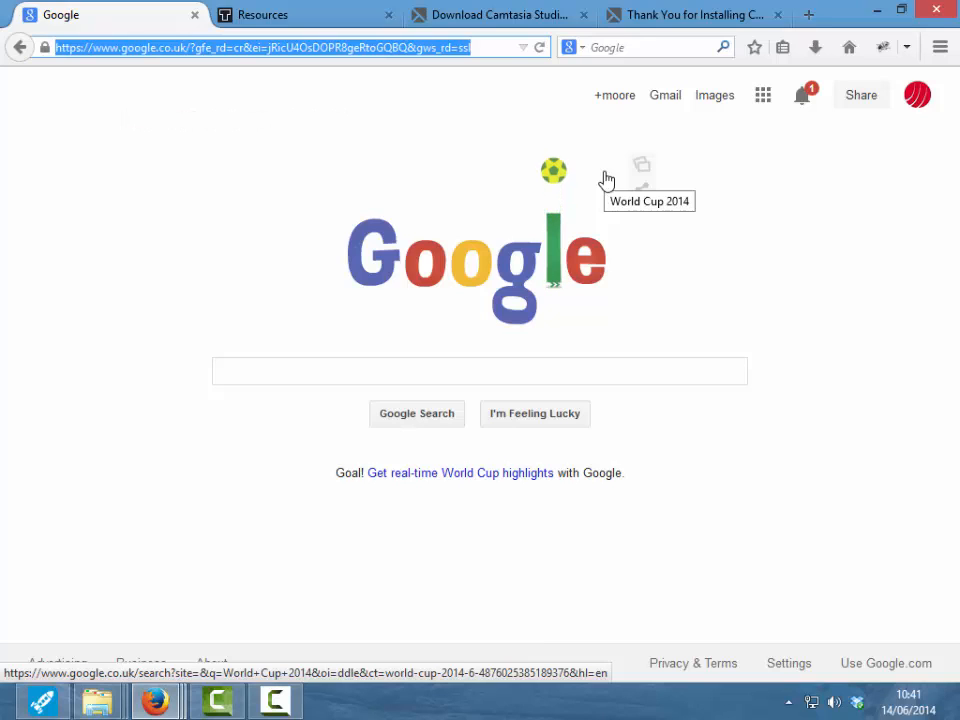
- Go to joetebbutt.com/wp-admin to reach the site's WordPress login page
type("joetebbutt")
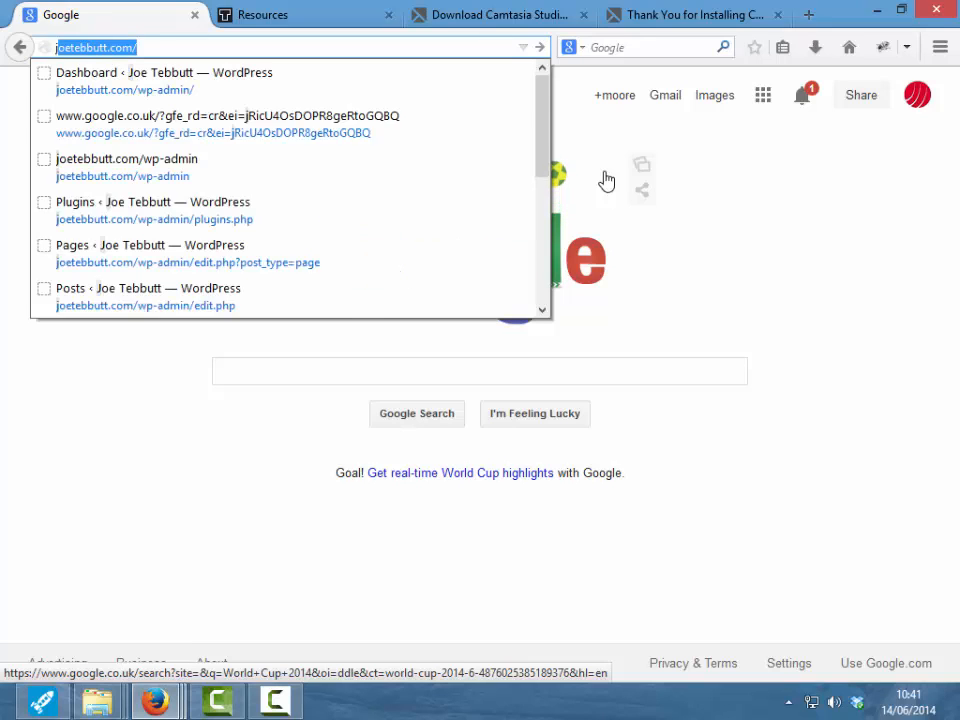
type(".com/")
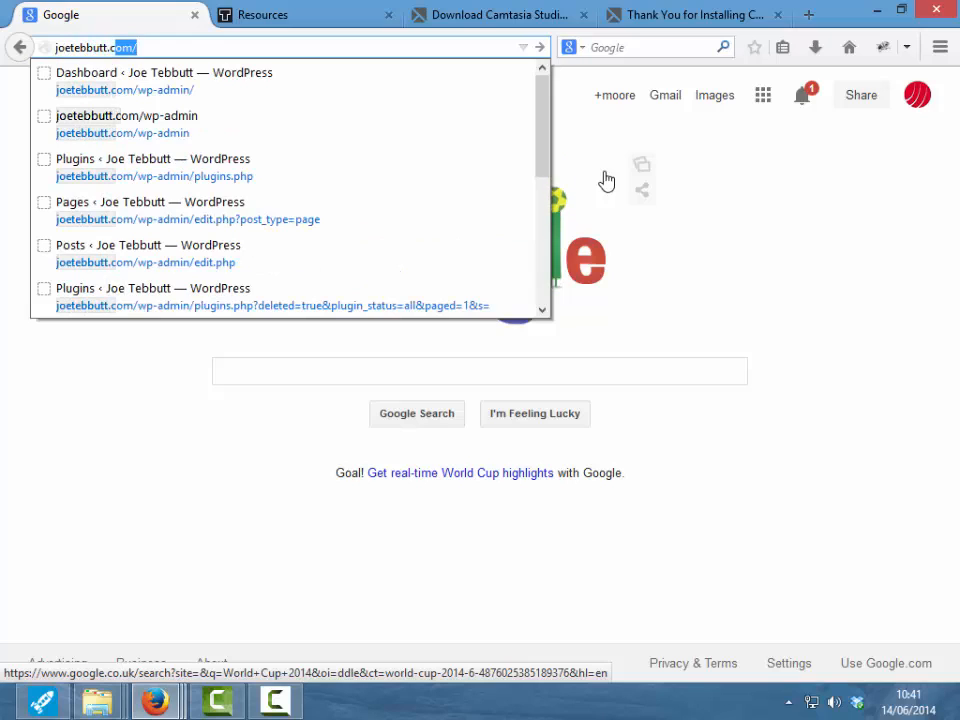
type("wp-")
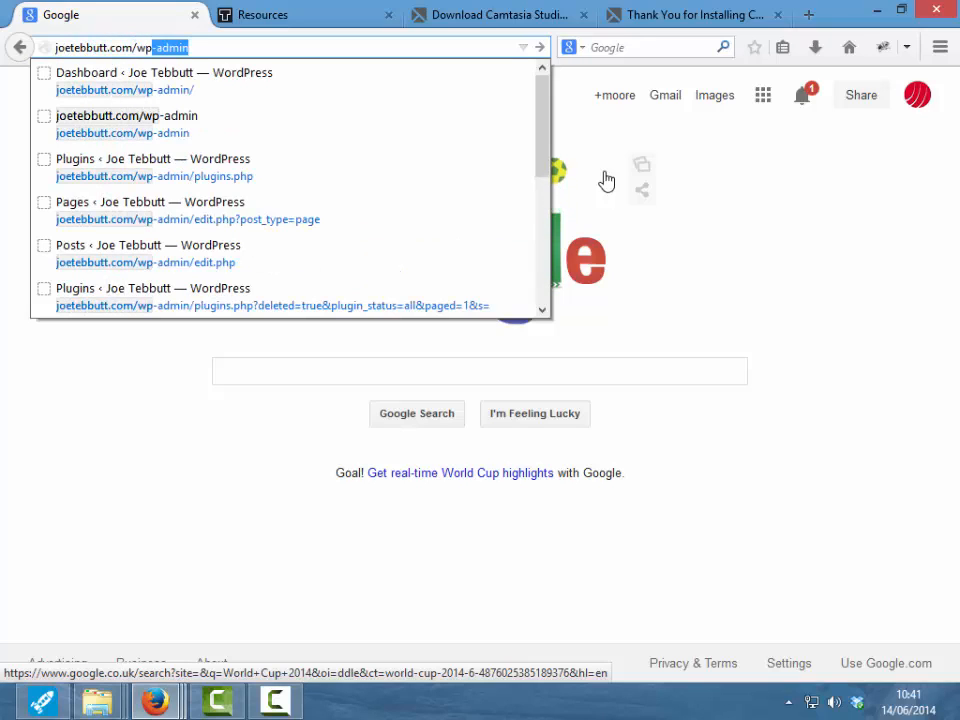
type("admin")
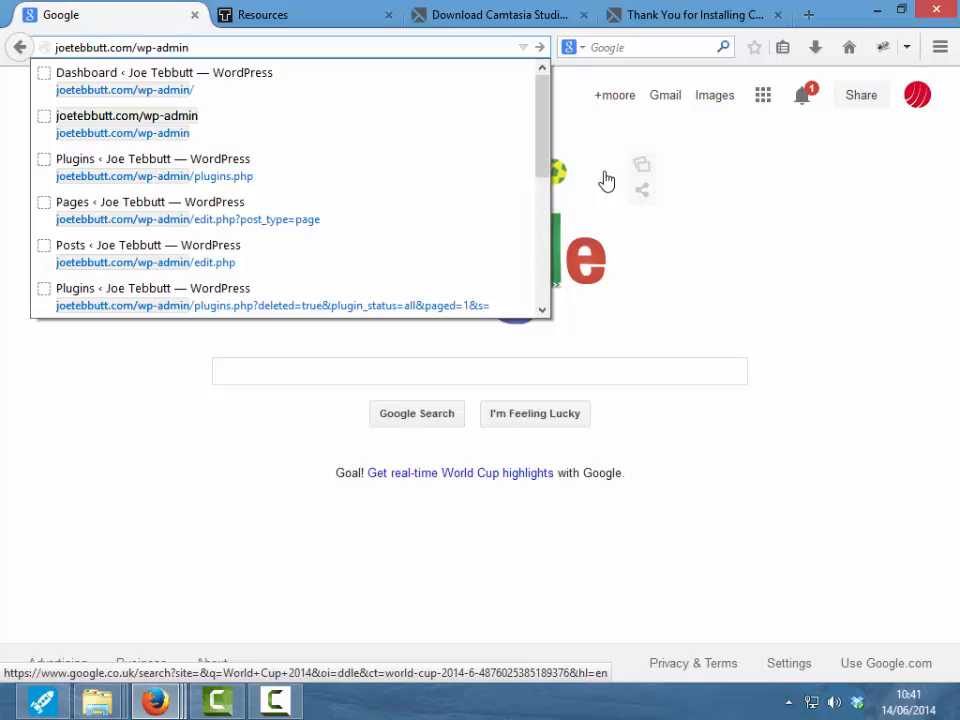
key("Return")
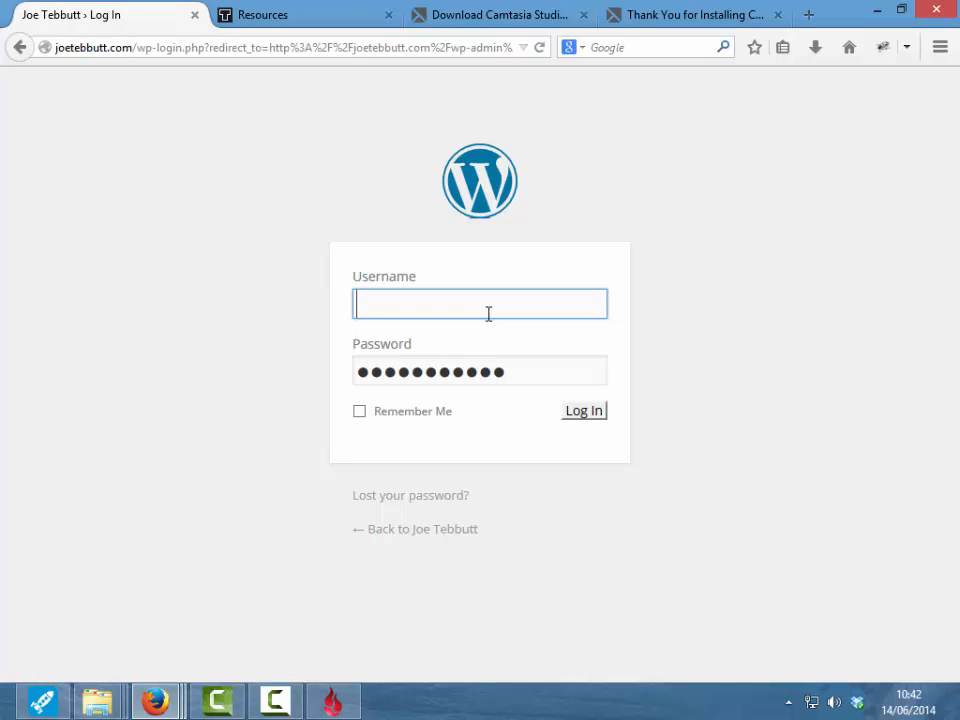
- Log in with the saved username suggested by autocomplete
type("2")
left_click(467, 333)
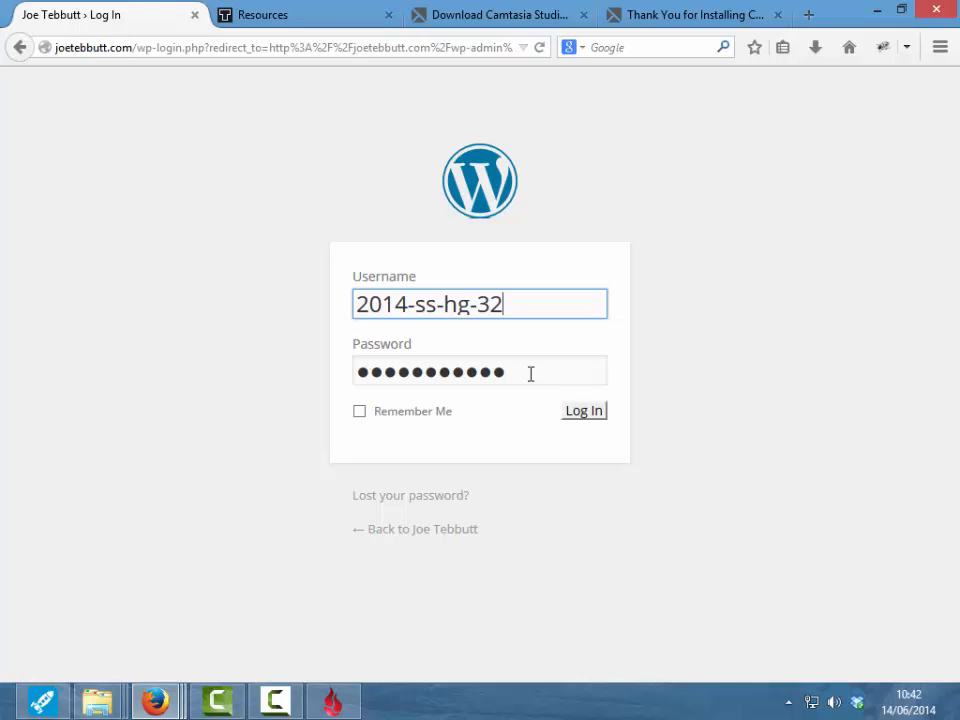
left_click(588, 412)
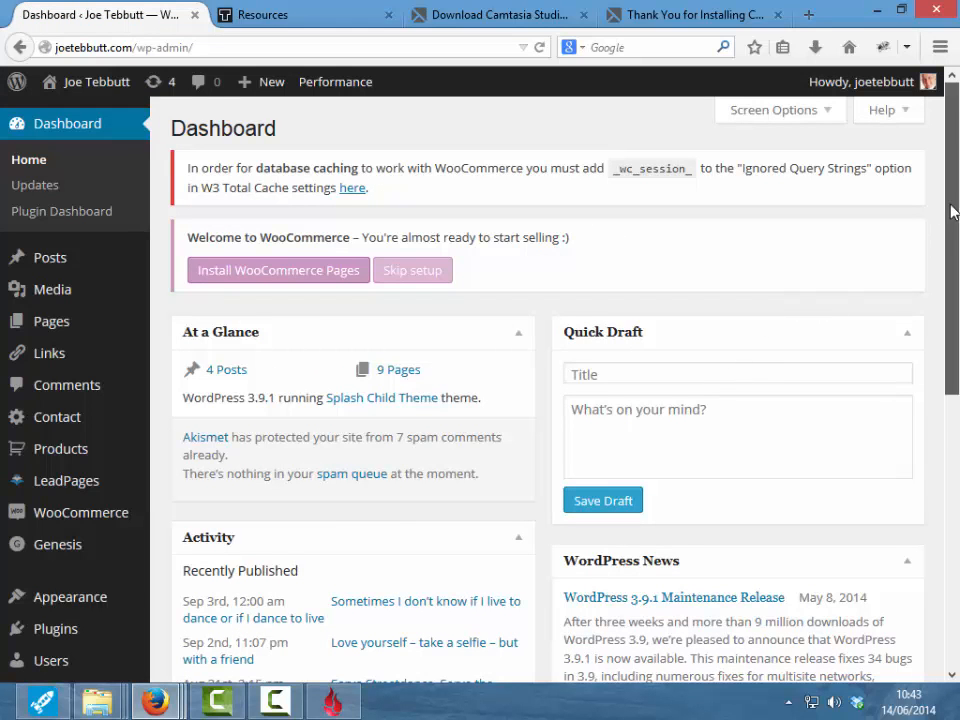
mouse_move(949, 210)
left_mouse_down()
mouse_move(952, 520)
mouse_move(952, 188)
left_mouse_up()
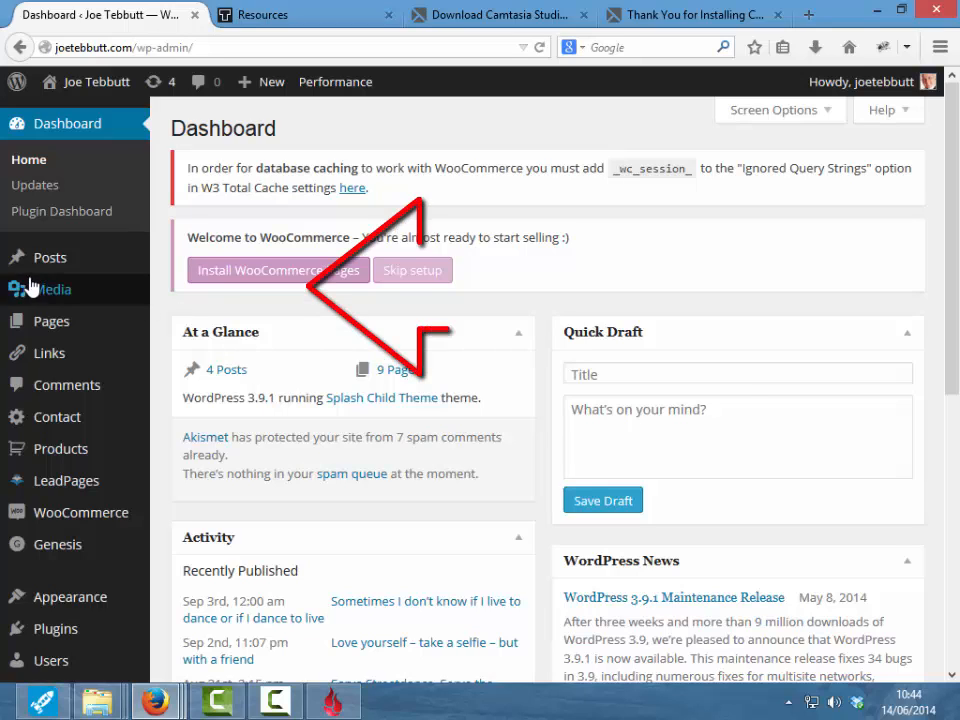
mouse_move(62, 262)
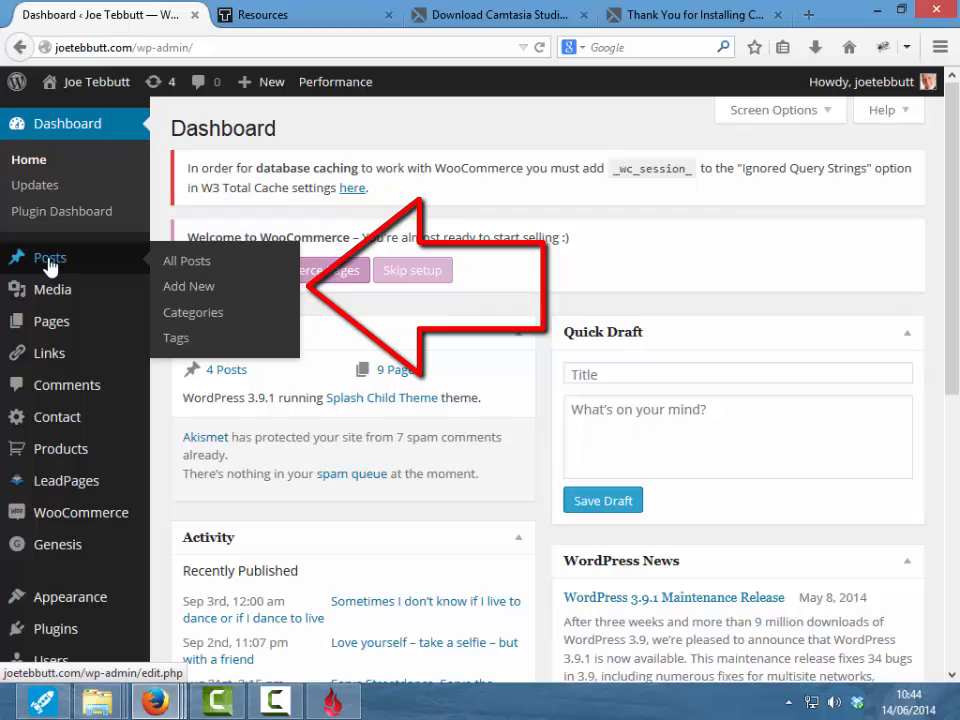
- Start a fresh post from Posts > Add New
left_click(198, 290)
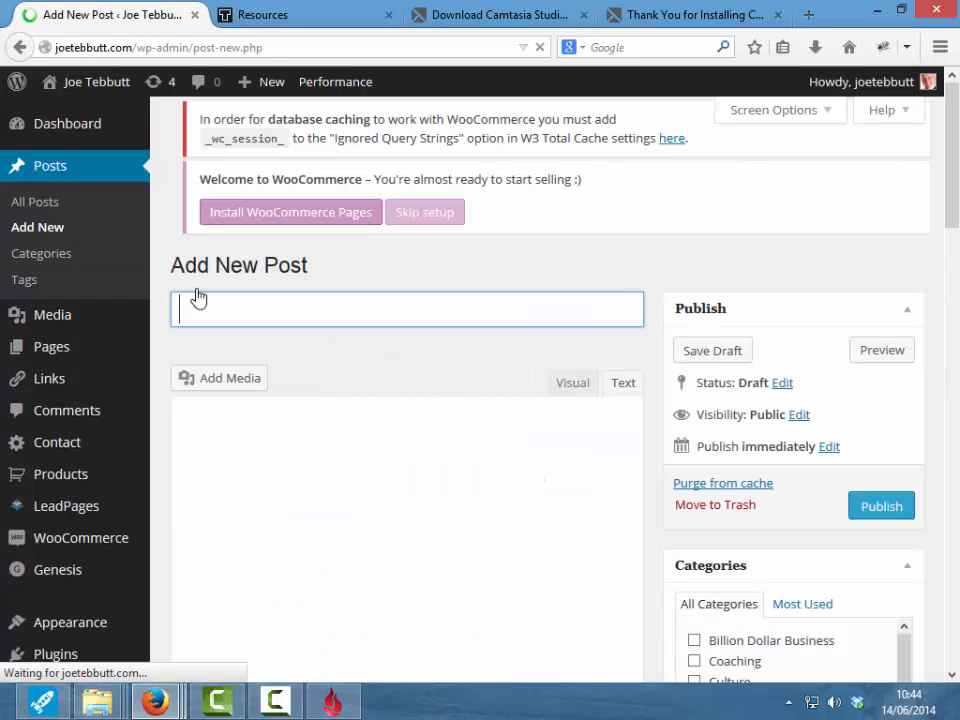
left_click_drag(956, 197, 953, 237)
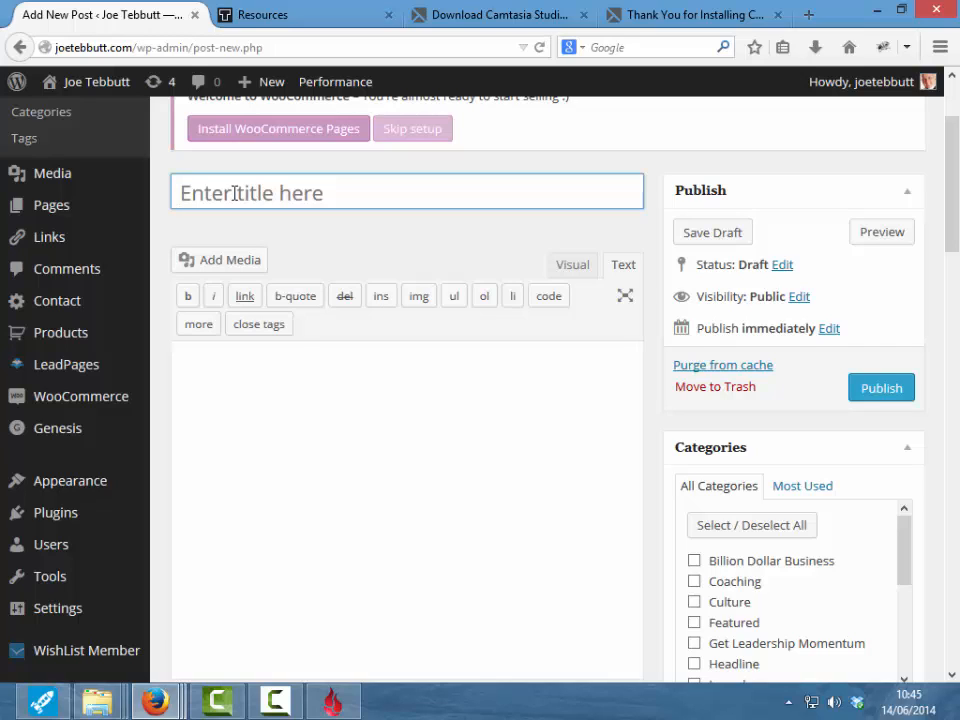
- Title the post 'Have you got one of these?' and place the cursor in the body
type("Have you got one of these")
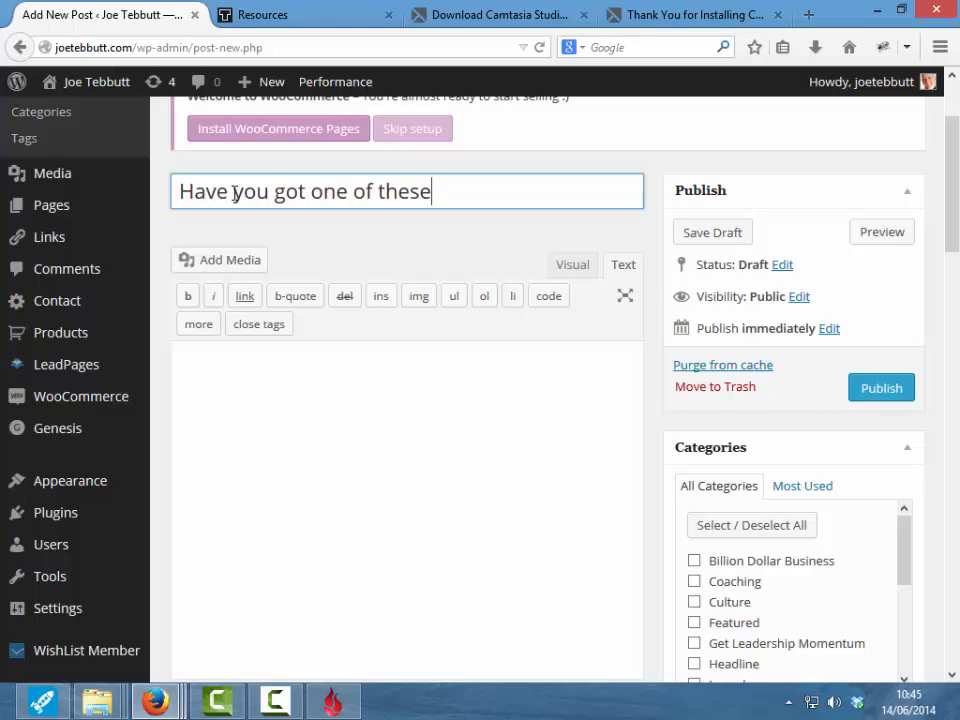
type("?")
left_click(264, 370)
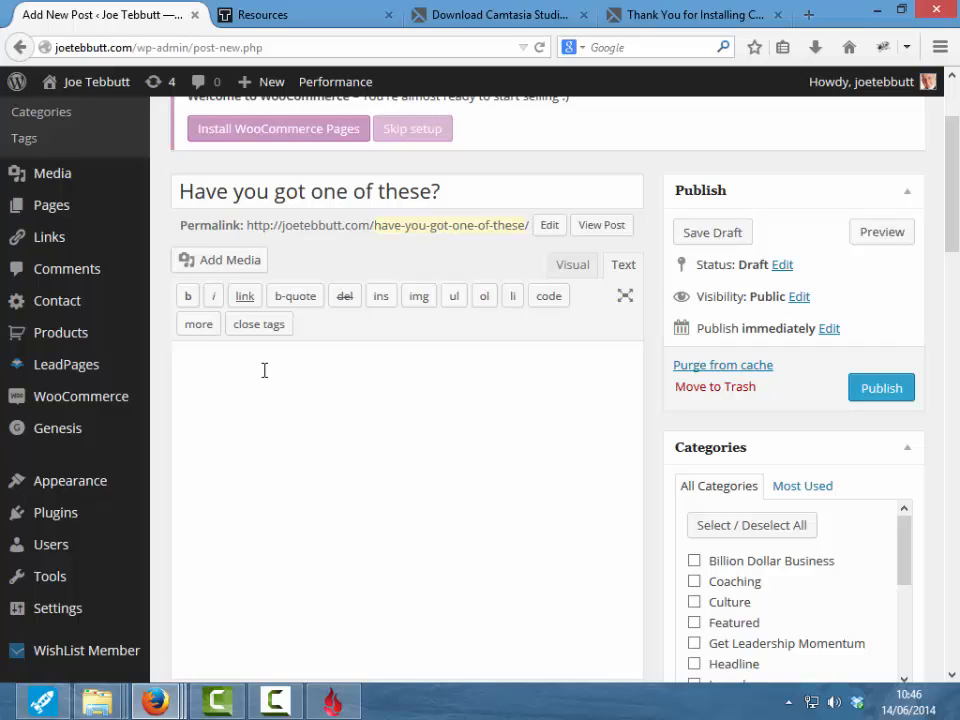
- Write the 'This is some rubbish I'm thinking this up as I go along' paragraph and paste copies below it
type("This is some rubbish")
type("I'm thinki")
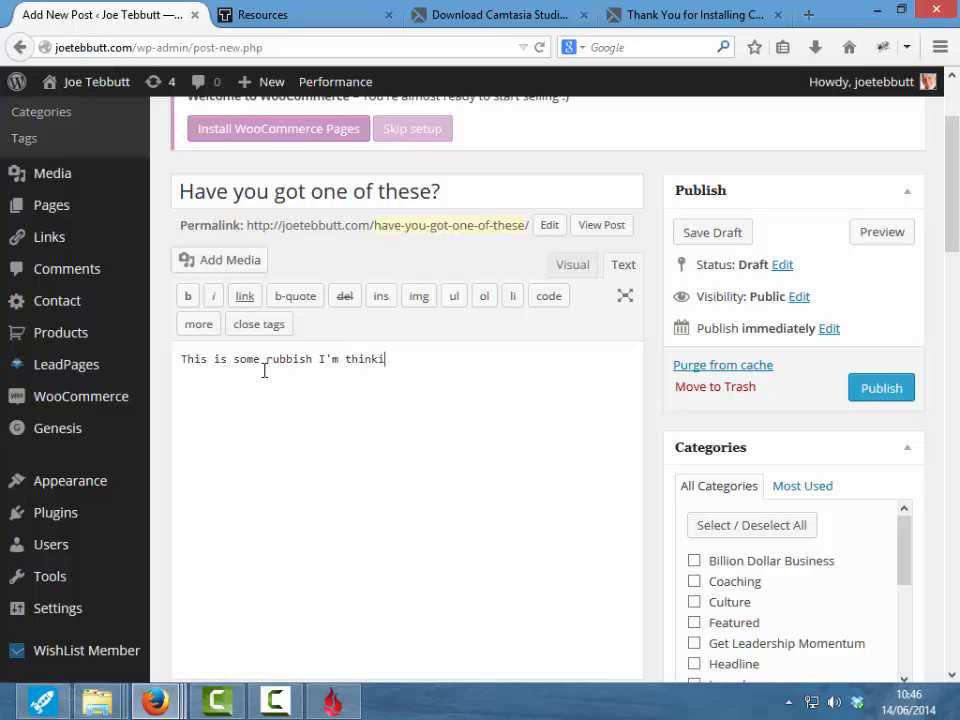
type("ng this up as I go along....")
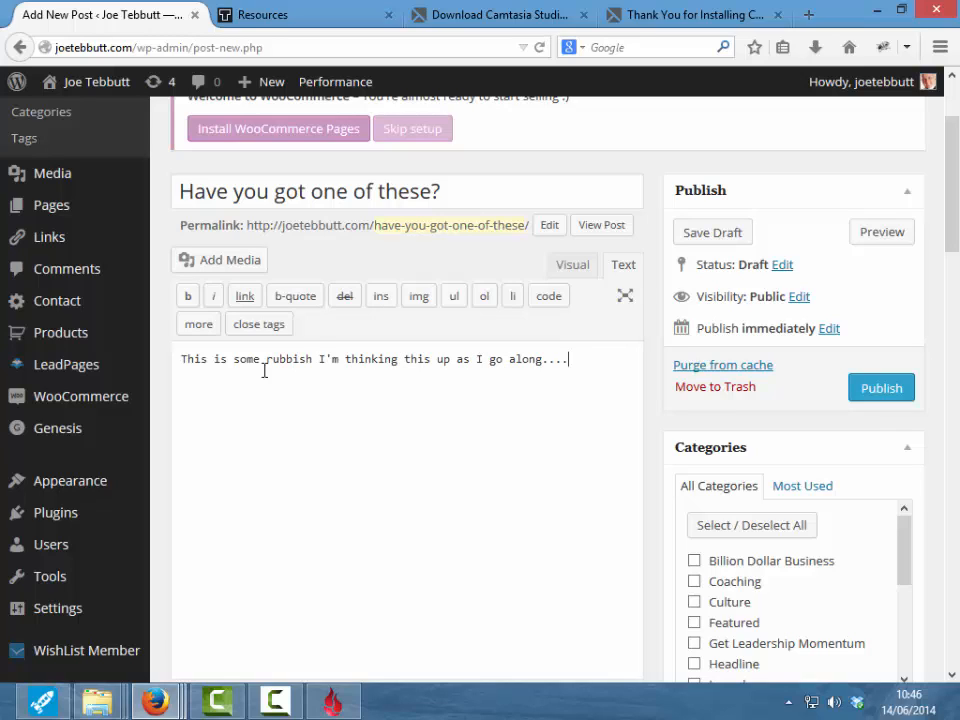
type(" There should be a law against people like me.")
key("Return")
key("Return")
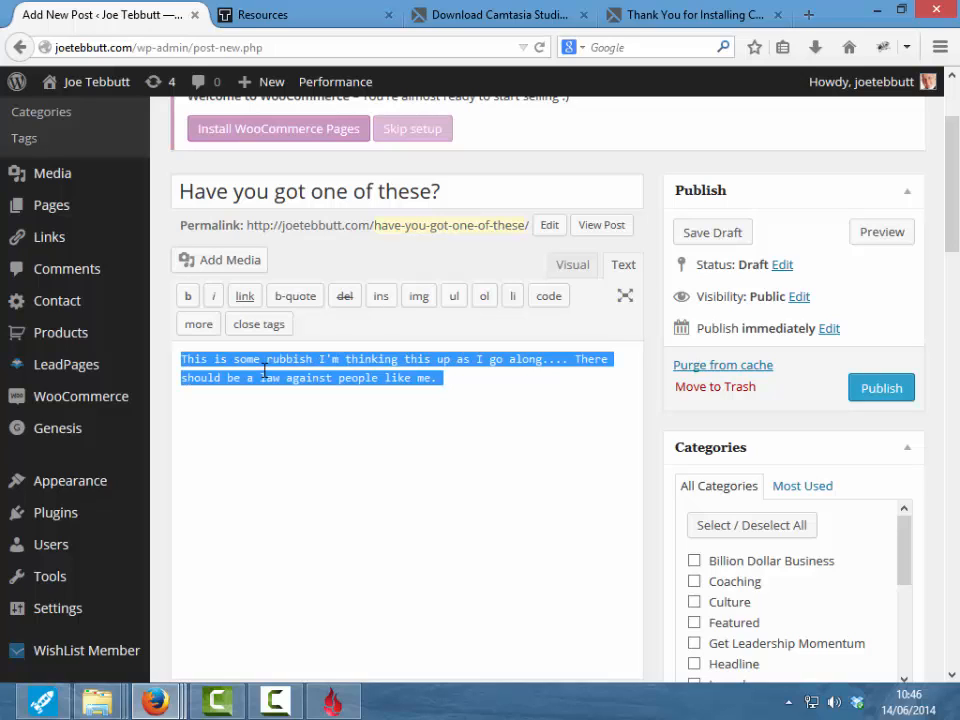
key("ctrl+c")
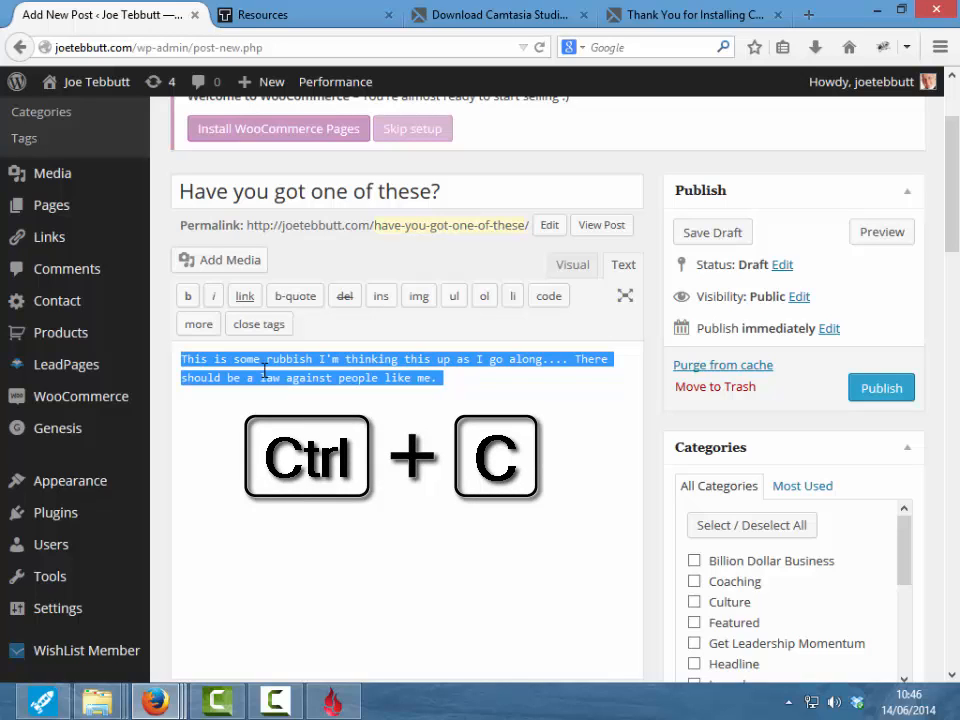
left_click(264, 425)
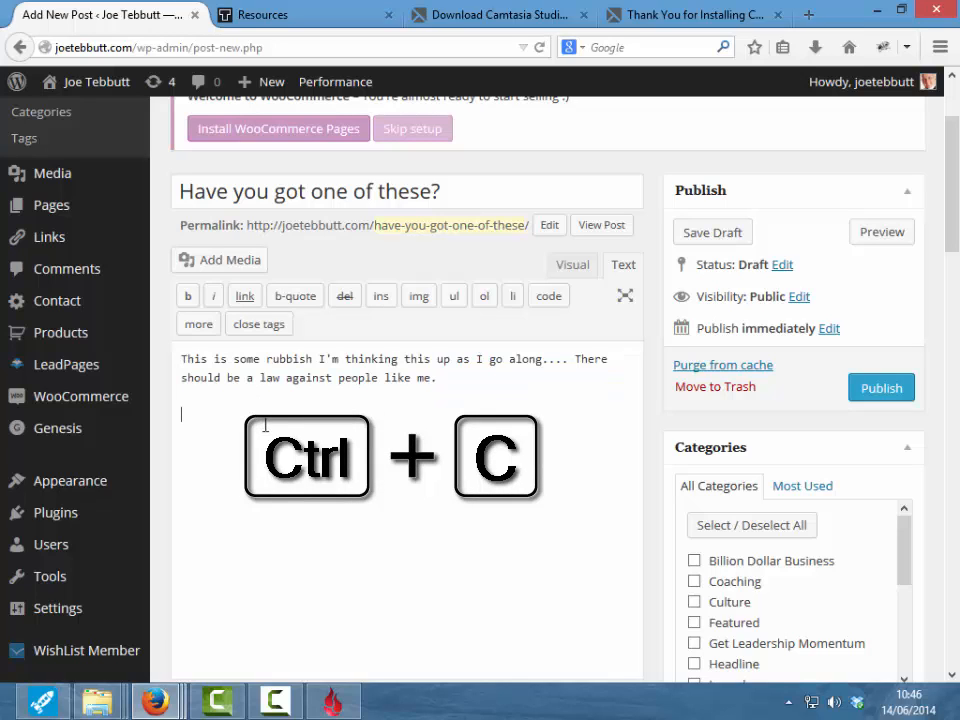
key("ctrl+v")
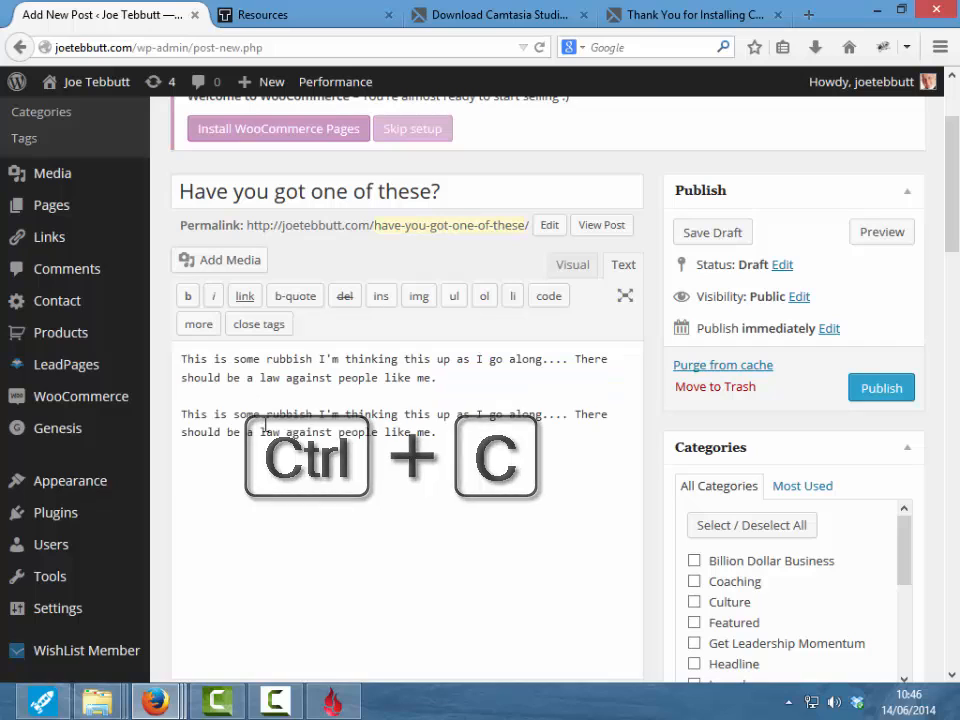
key("ctrl+v")
key("ctrl+v")
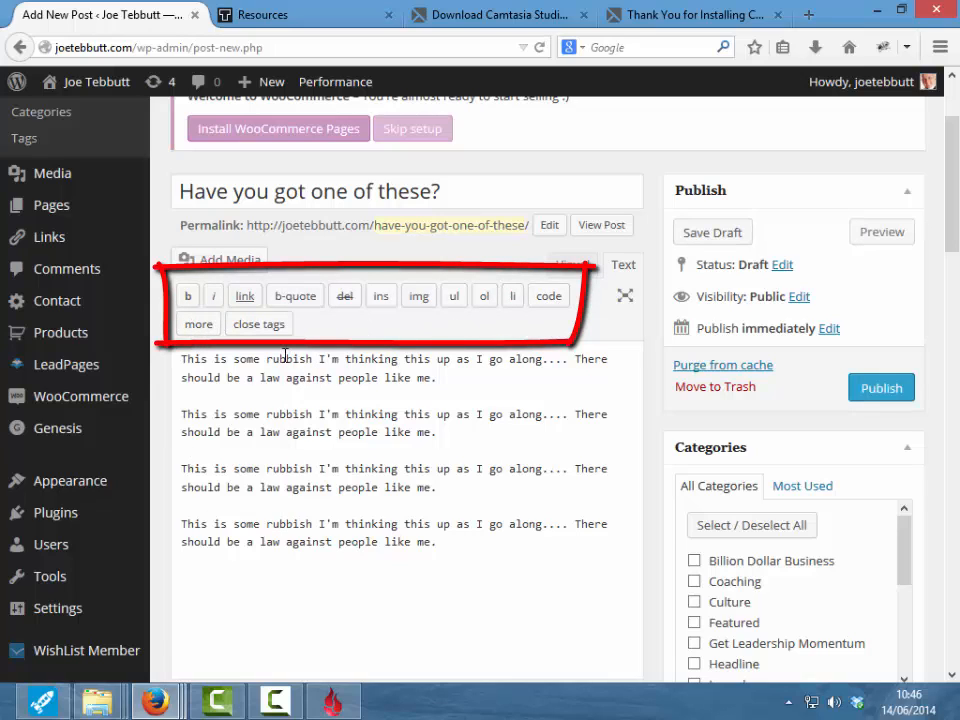
- Make the word 'rubbish' bold and start a new line after the last paragraph
double_click(287, 358)
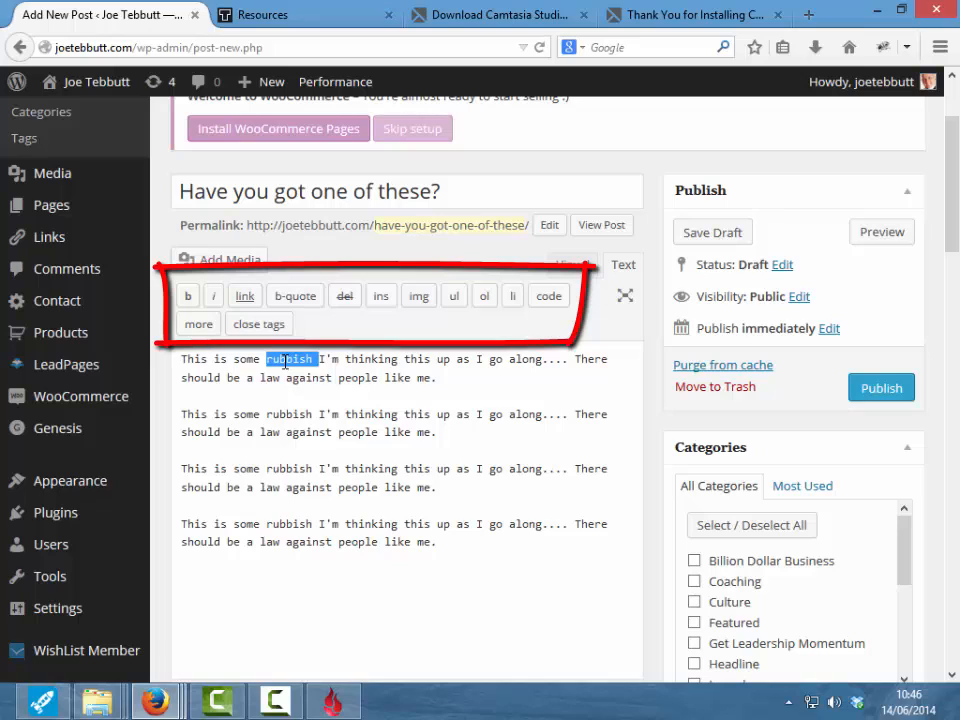
left_click(188, 298)
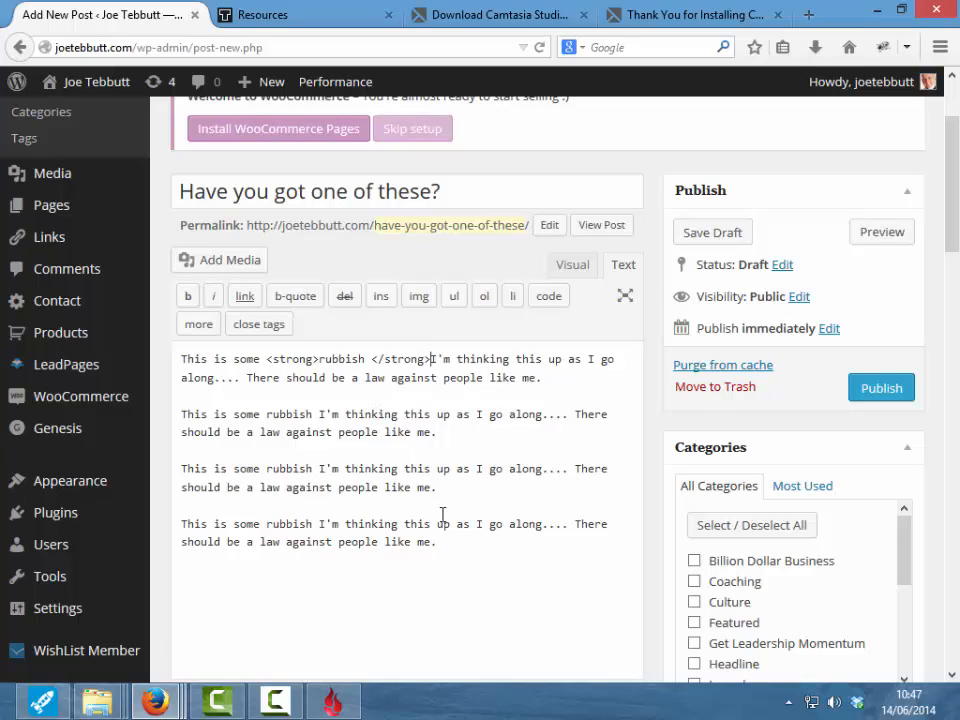
left_click(450, 545)
key("Return")
- Add the closing line 'Click the link to go to my sales page' and select it for linking
type("Clcik")
key("BackSpace")
key("BackSpace")
key("BackSpace")
type("ick the link to go to")
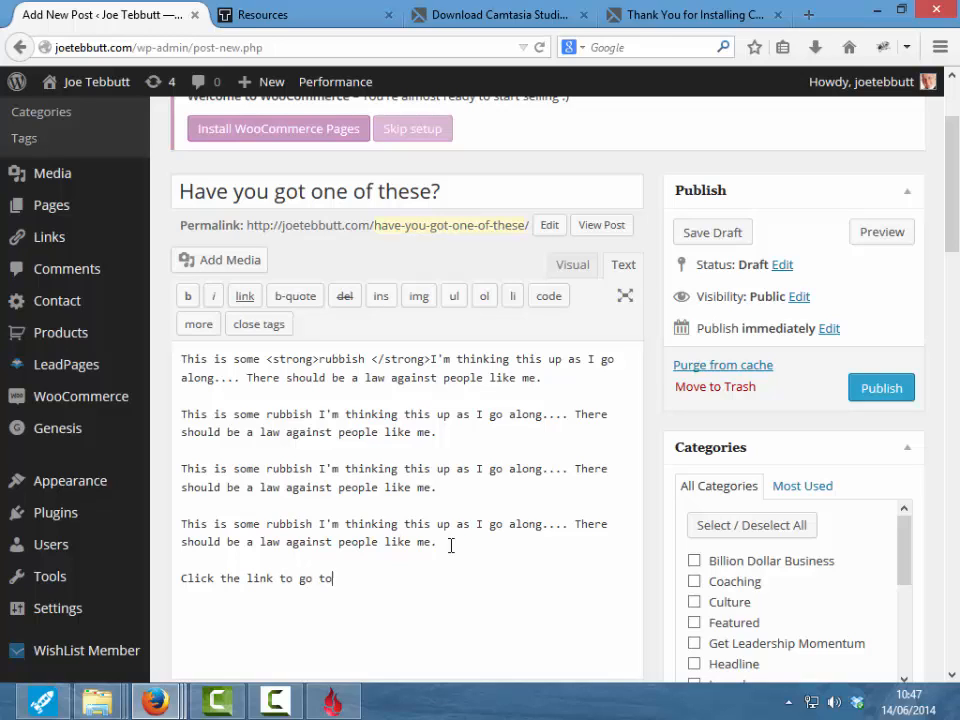
type(" my sales poage")
key("Left")
key("Left")
key("Left")
key("BackSpace")
left_click_drag(182, 580, 437, 580)
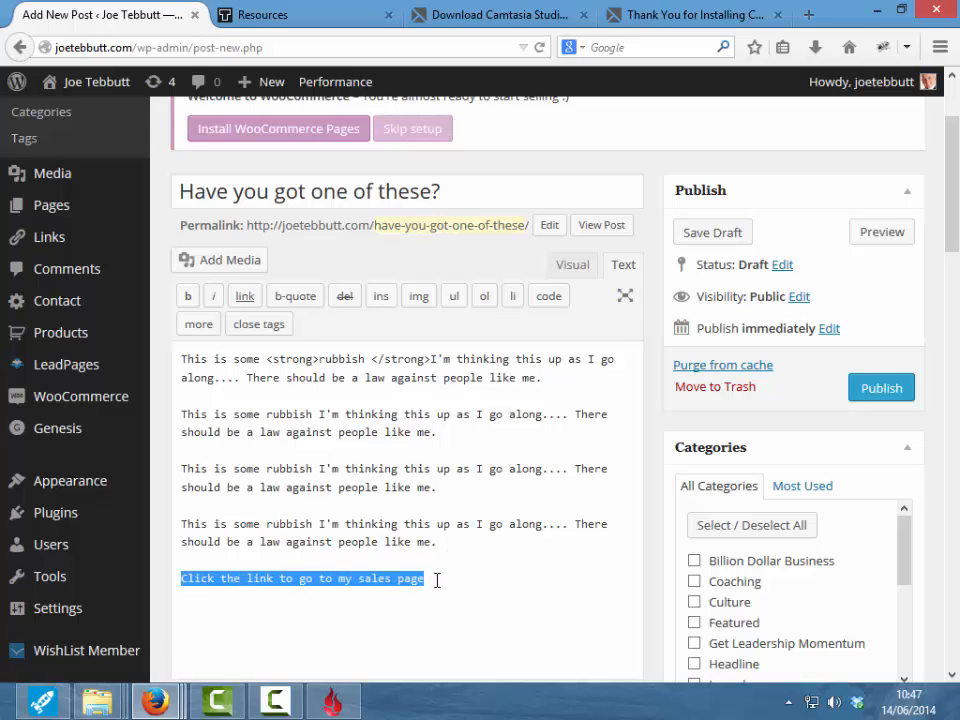
left_click(245, 296)
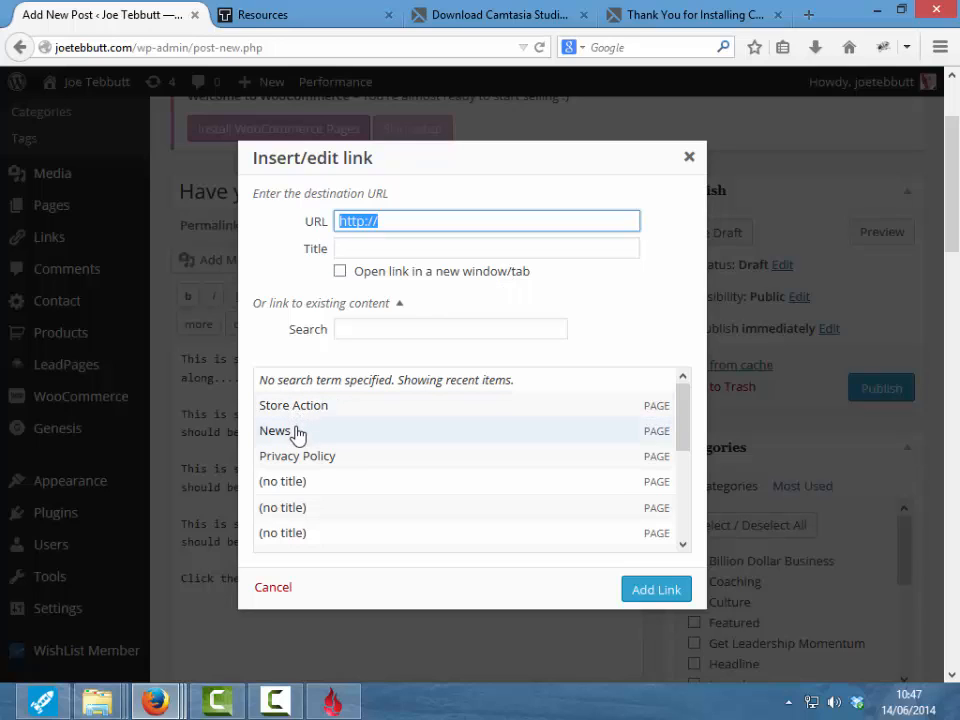
left_click(397, 221)
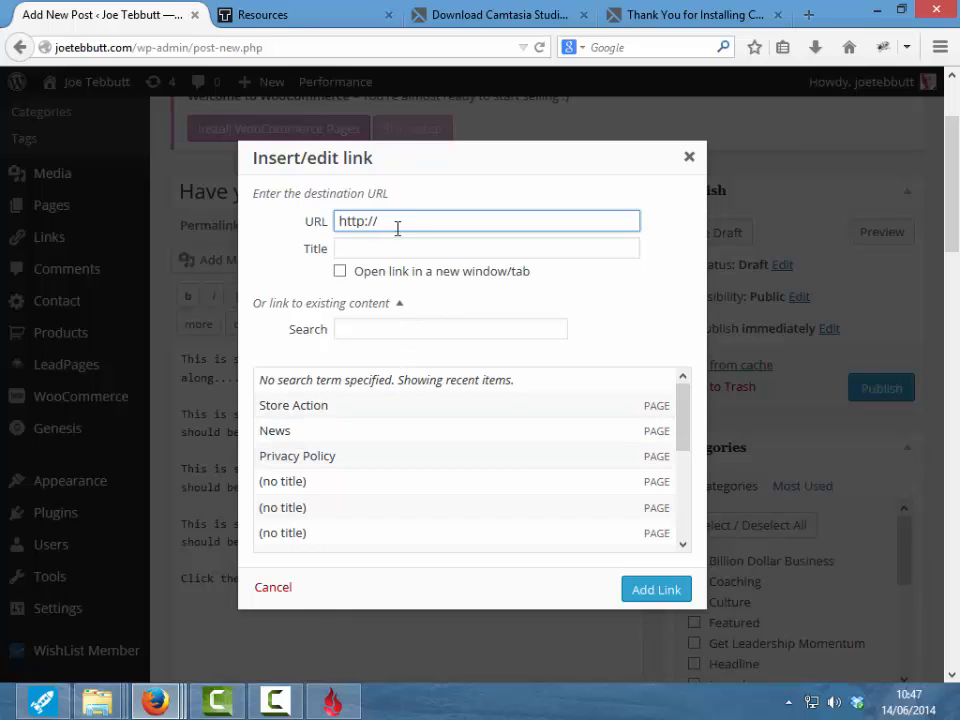
type("amazon.co.uk")
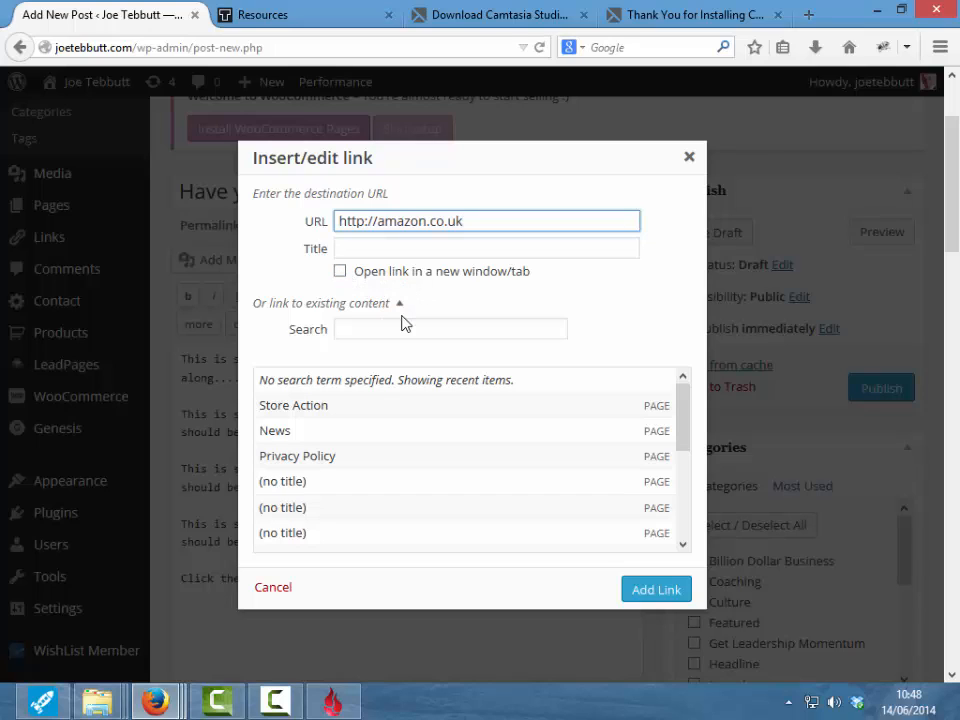
left_click(648, 596)
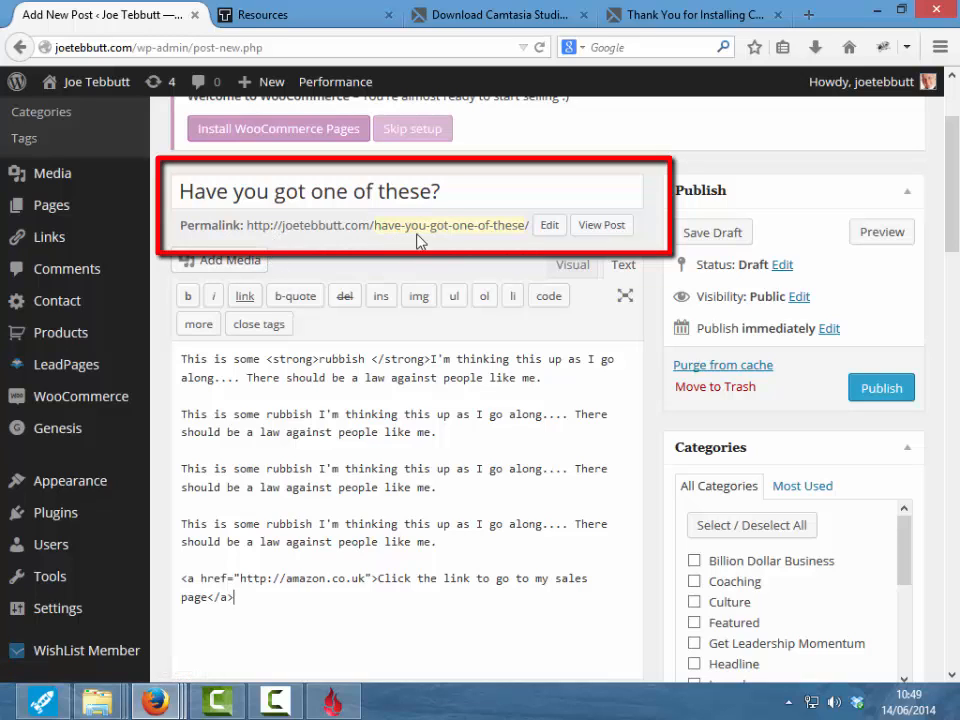
- Change the permalink slug from have-you-got-one-of-these to 'question'
left_click(549, 228)
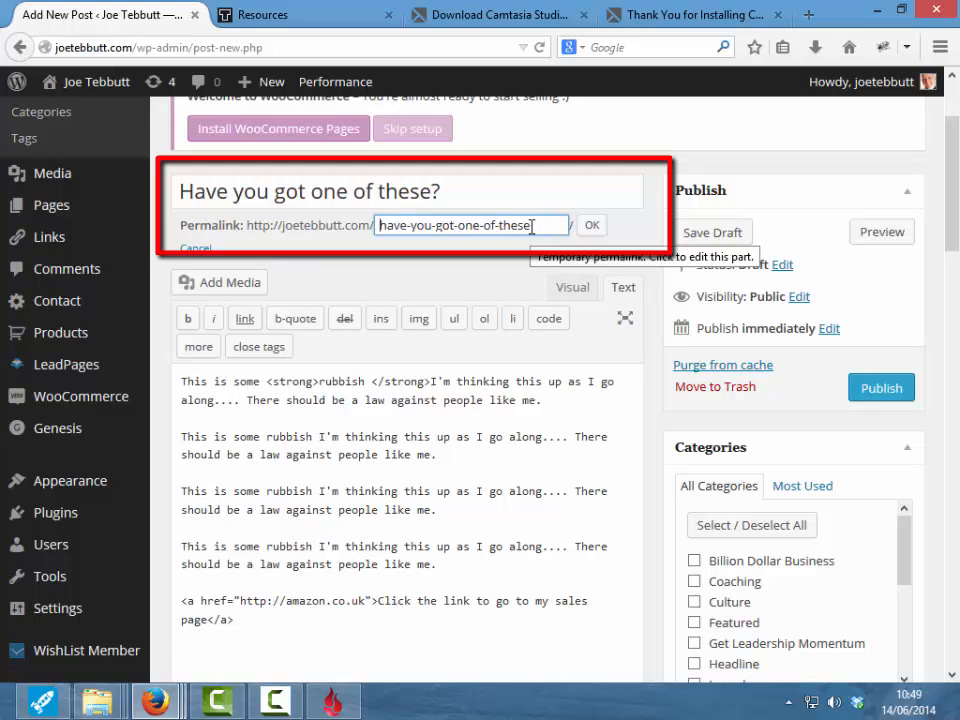
triple_click(532, 227)
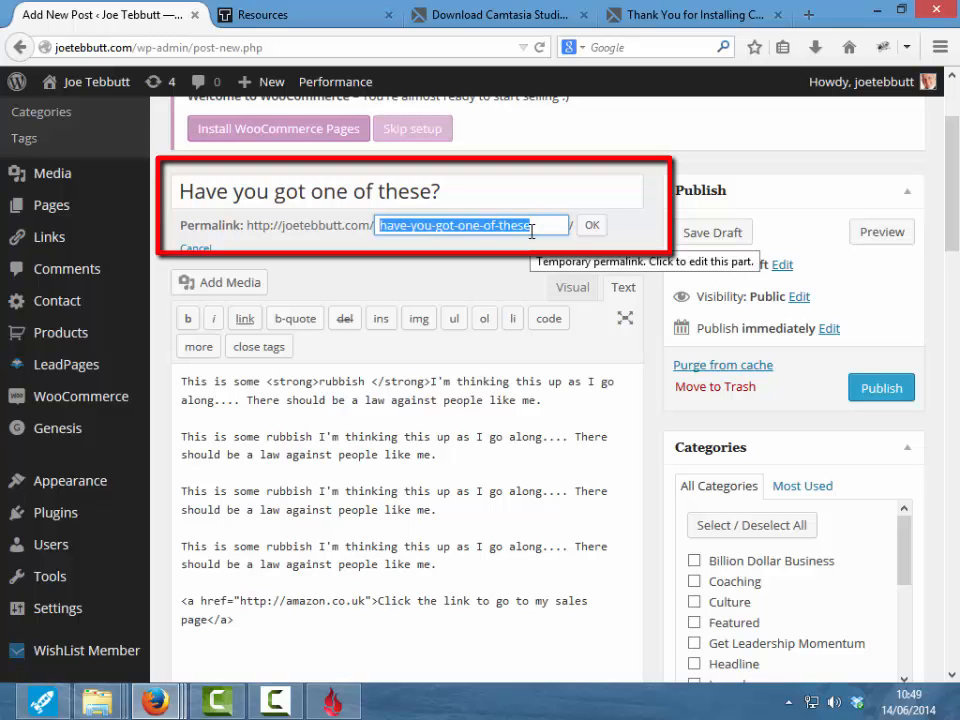
type("question")
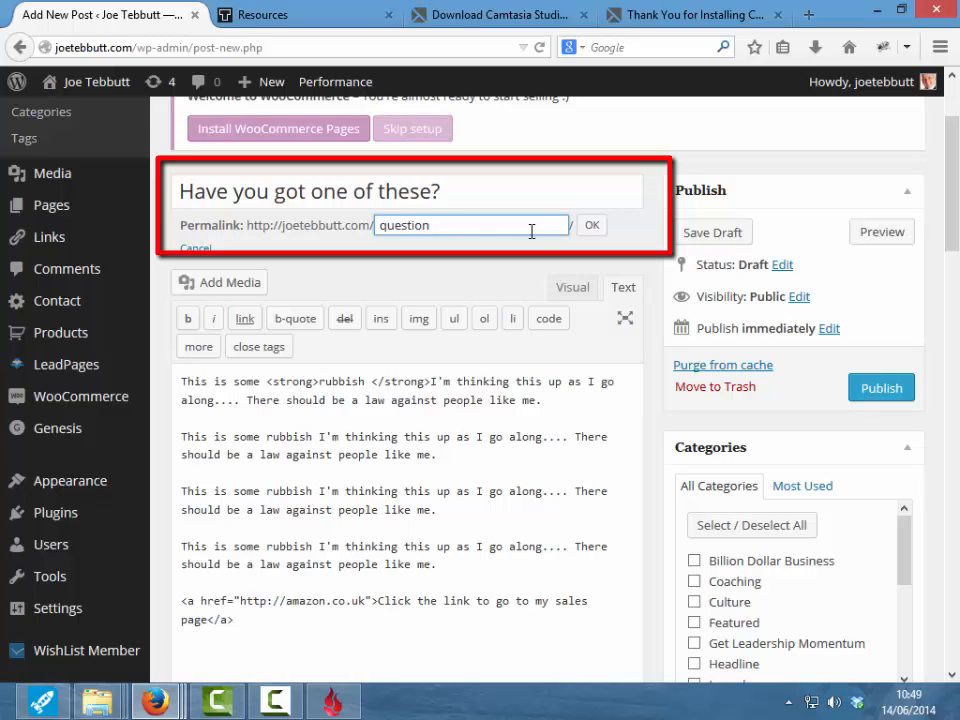
left_click(591, 225)
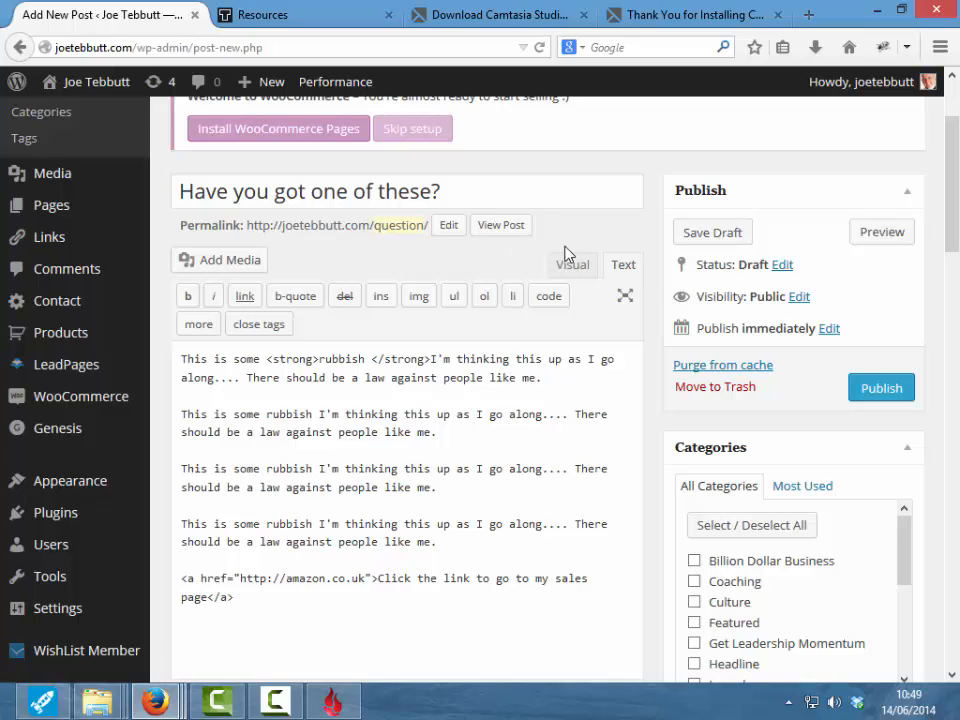
- Save the post as a draft from the Publish box
left_click(722, 234)
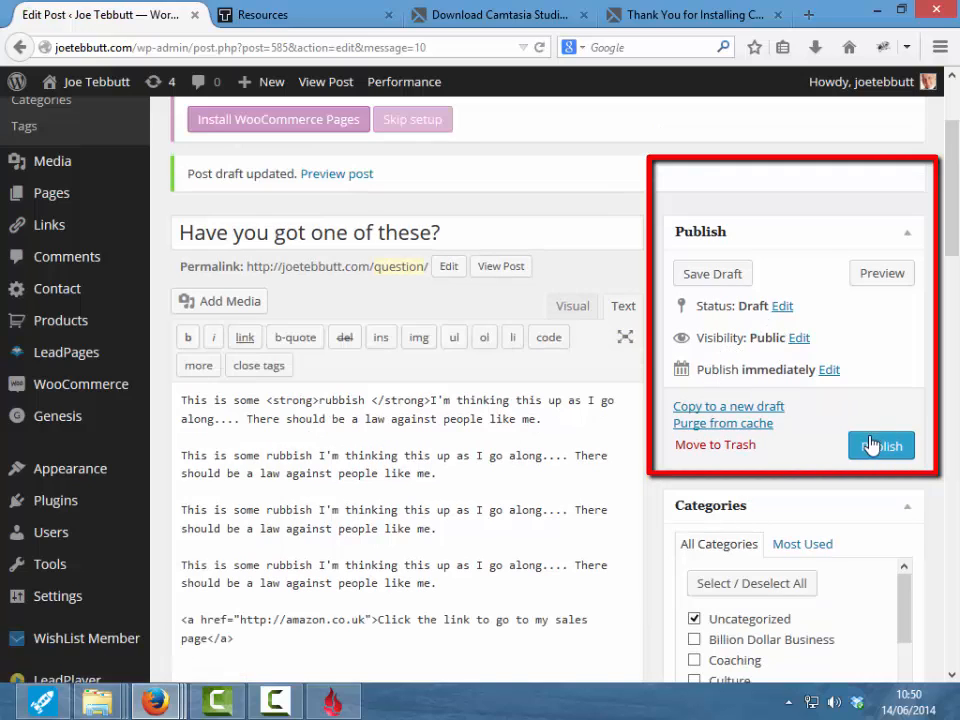
- Open the publish date settings, leaving them at 06-Jun 14, 2014, 09:50
left_click(829, 371)
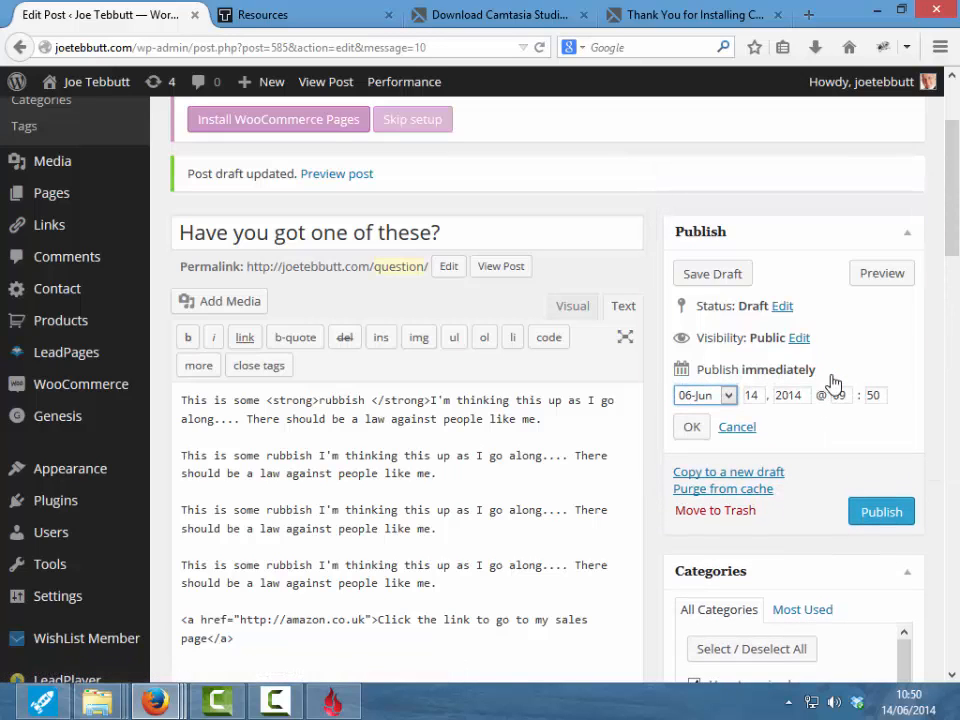
left_click(728, 395)
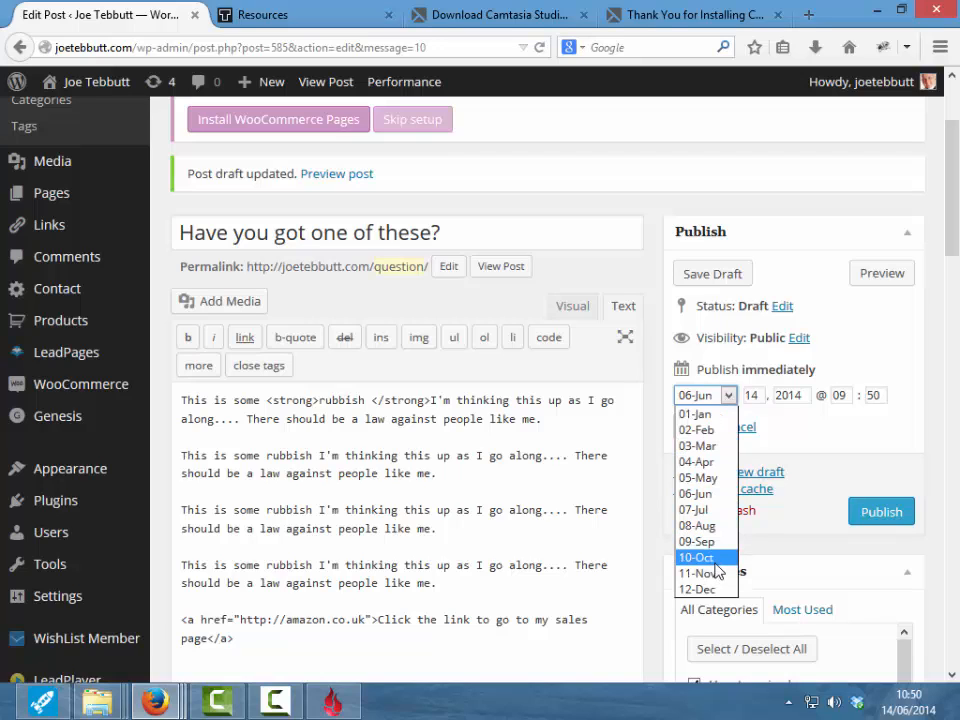
left_click(813, 441)
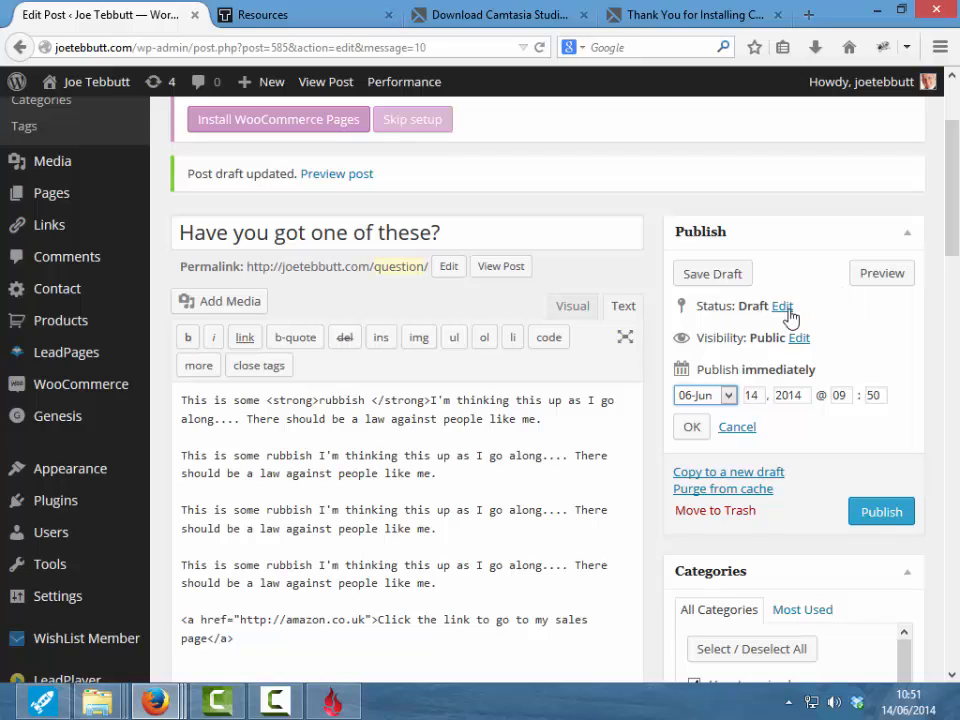
- Preview the post and follow its 'Click the link to go to my sales page' link to Amazon UK
left_click(876, 288)
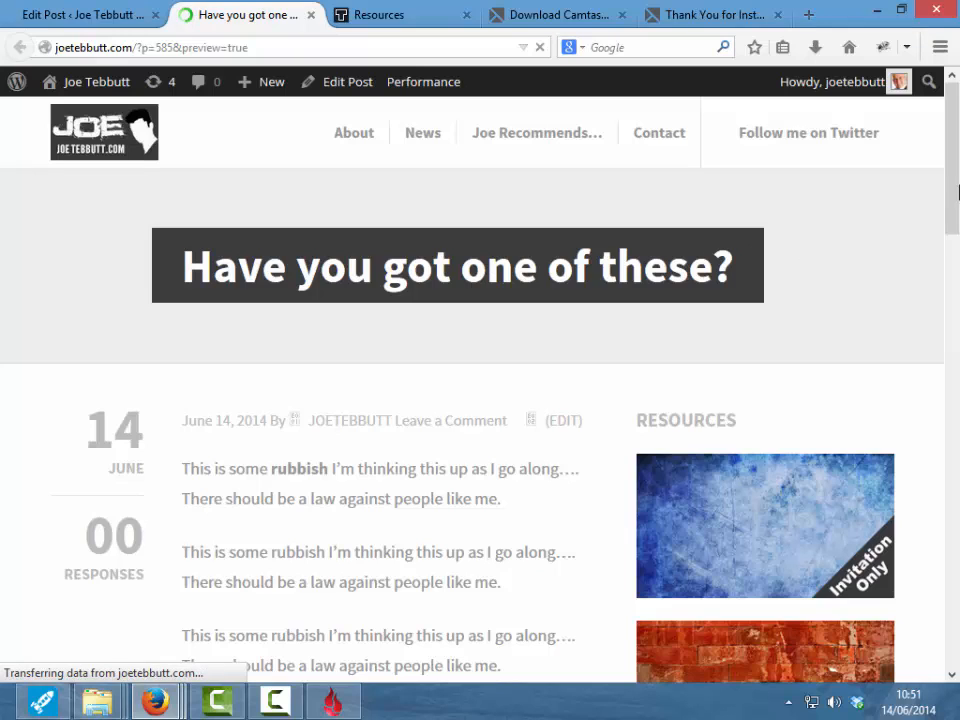
left_click_drag(949, 186, 949, 196)
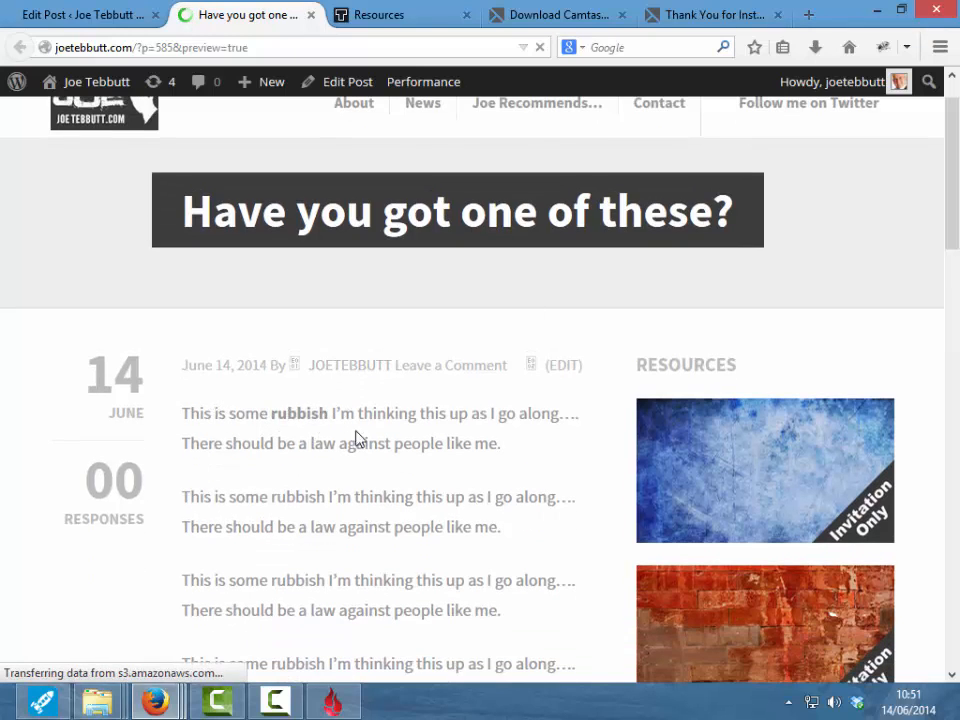
left_click_drag(954, 204, 944, 281)
left_click(310, 478)
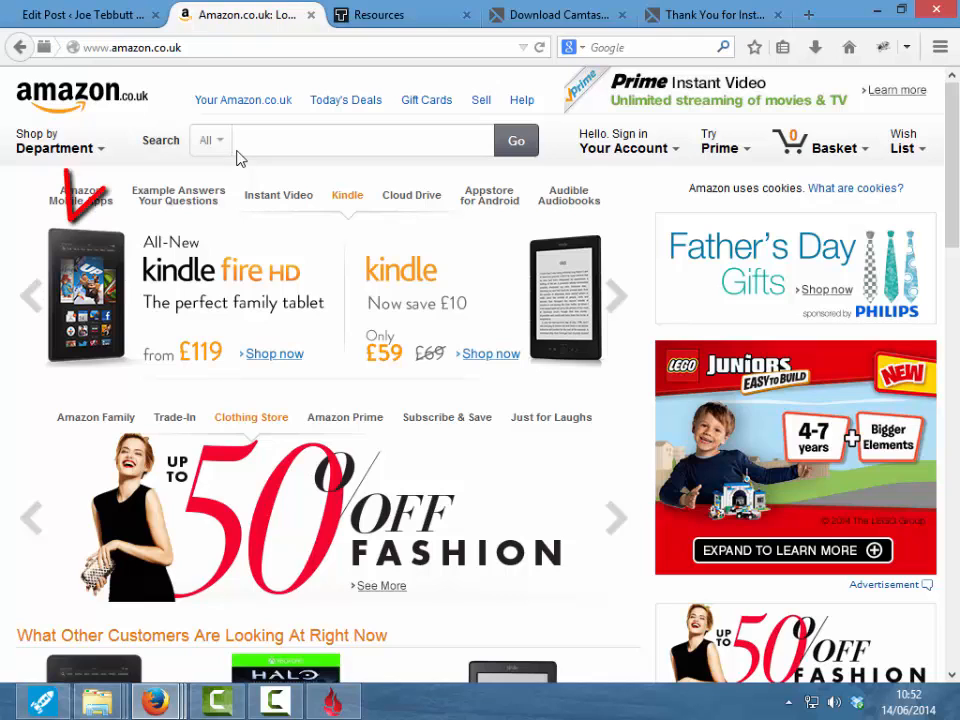
- Go back from Amazon to the 'Have you got one of these?' preview and return to its top
left_click(19, 48)
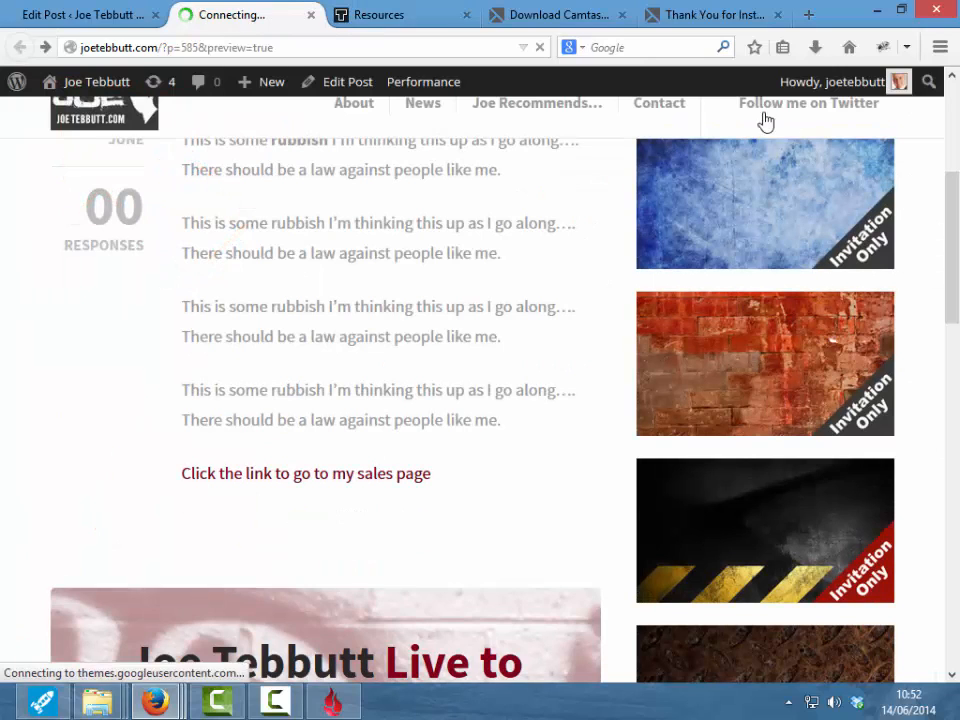
left_click_drag(955, 262, 956, 174)
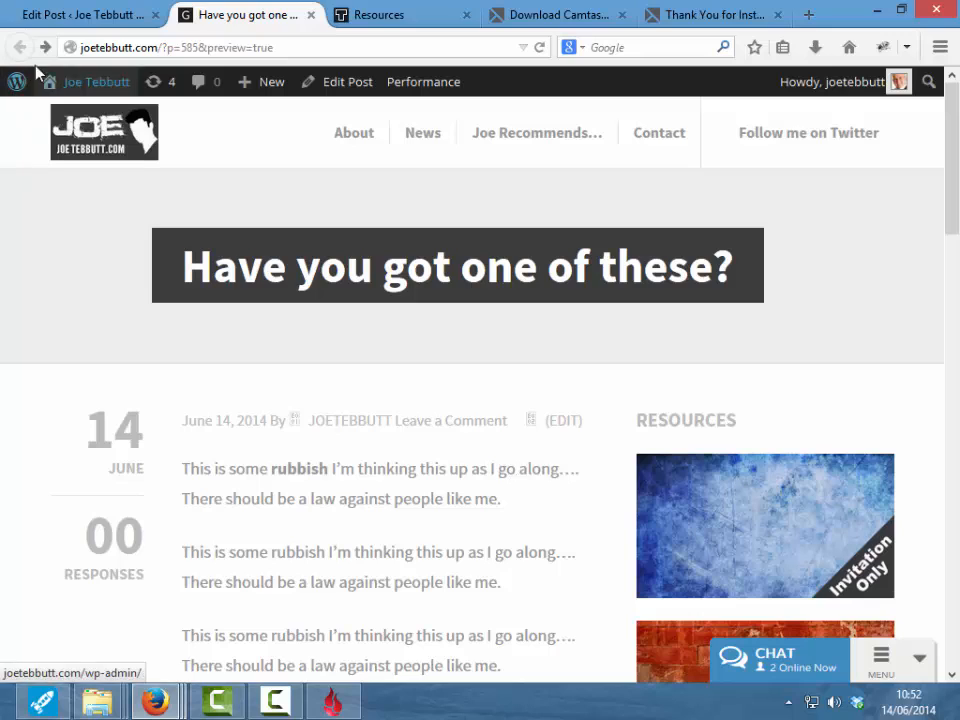
- Open the post in Edit Post from the preview's (EDIT) link and publish it
left_click(563, 422)
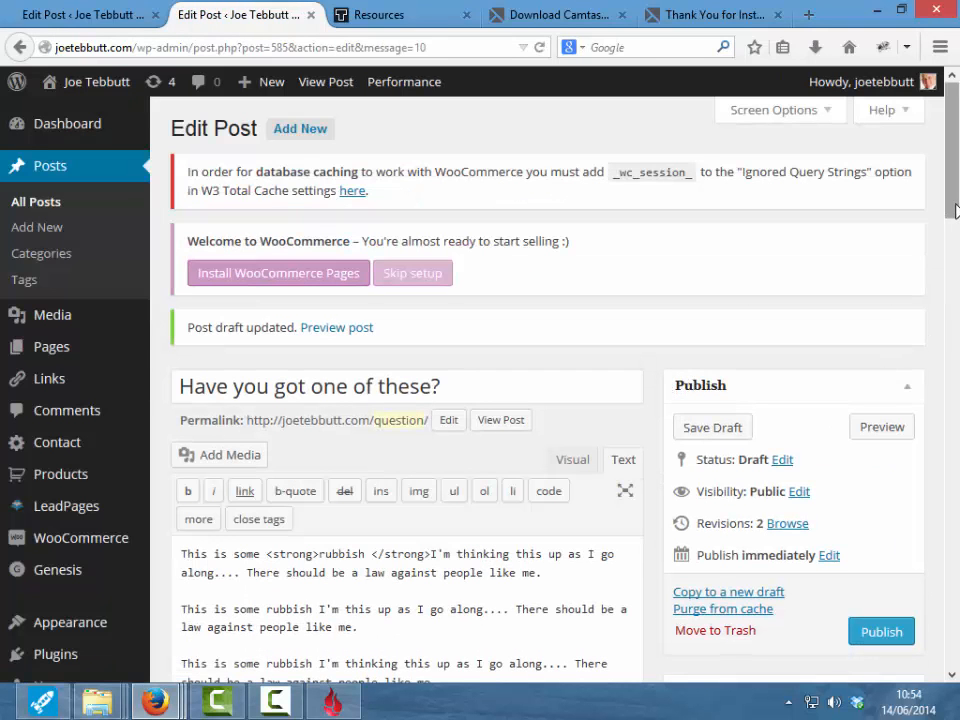
scroll(857, 422, "down", 3)
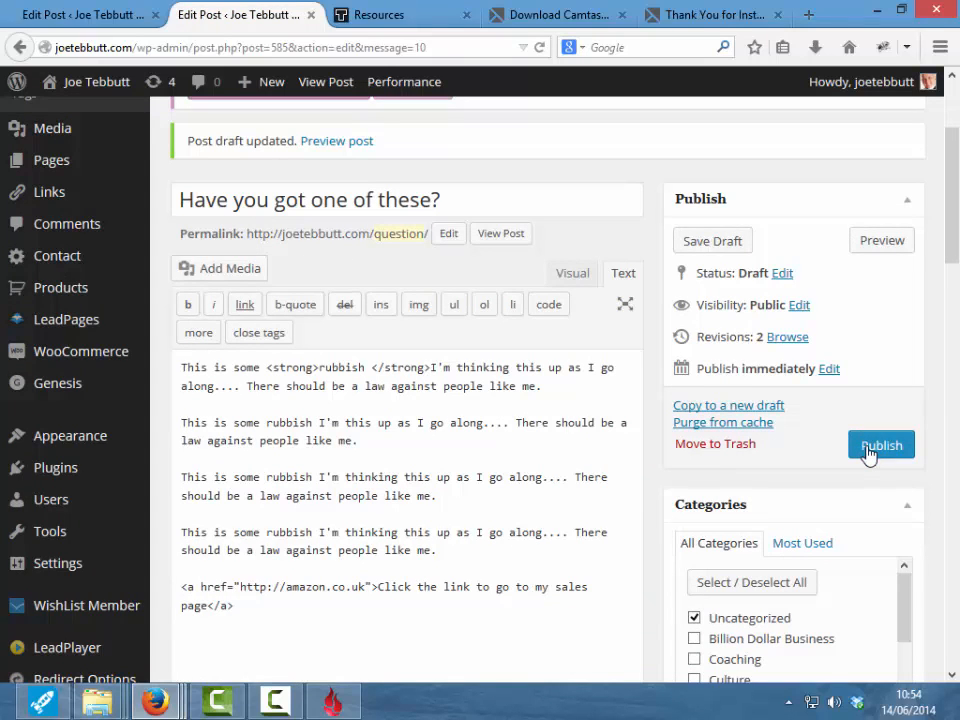
left_click(868, 448)
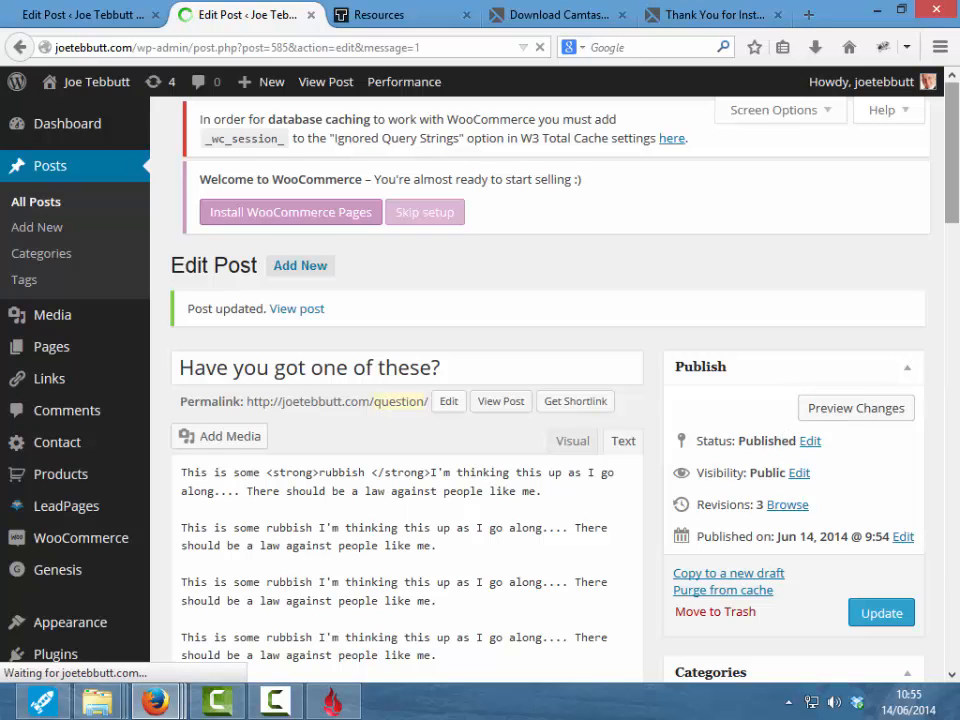
left_click_drag(953, 160, 955, 260)
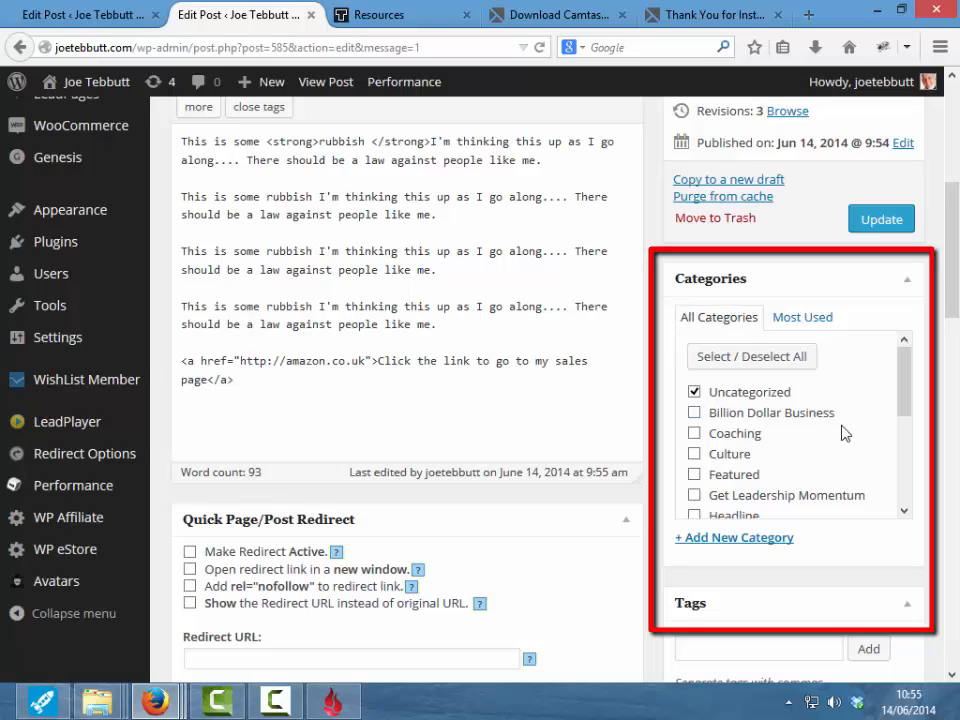
mouse_move(909, 386)
left_mouse_down()
mouse_move(906, 396)
mouse_move(906, 375)
left_mouse_up()
left_click_drag(906, 392, 893, 473)
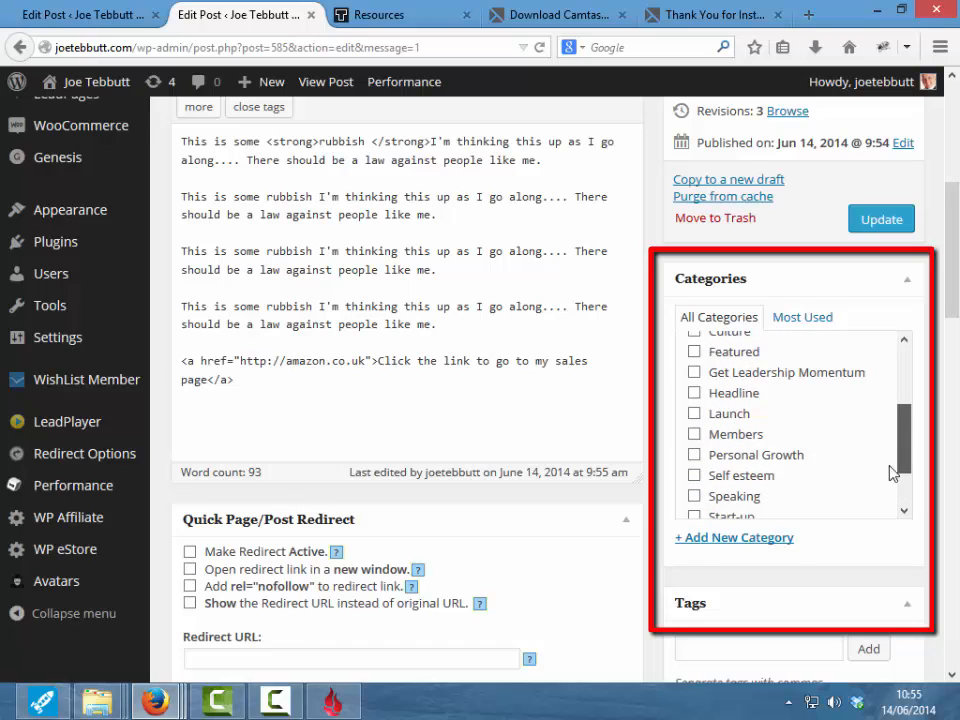
- Add a new 'Fashion' category to the post and untick Uncategorized
left_click(740, 549)
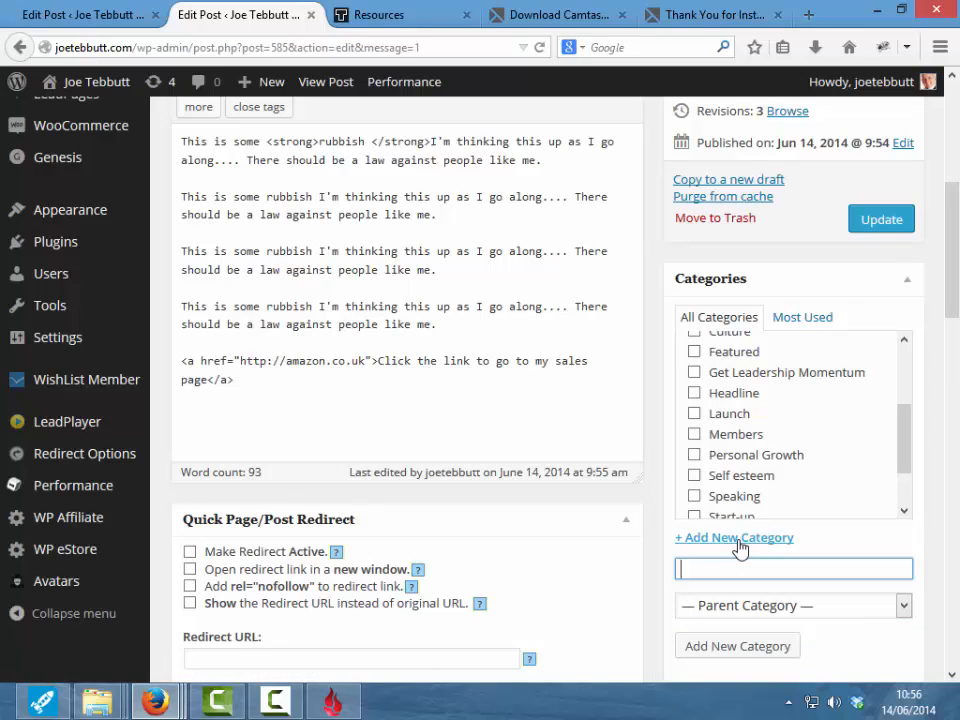
type("Fashion")
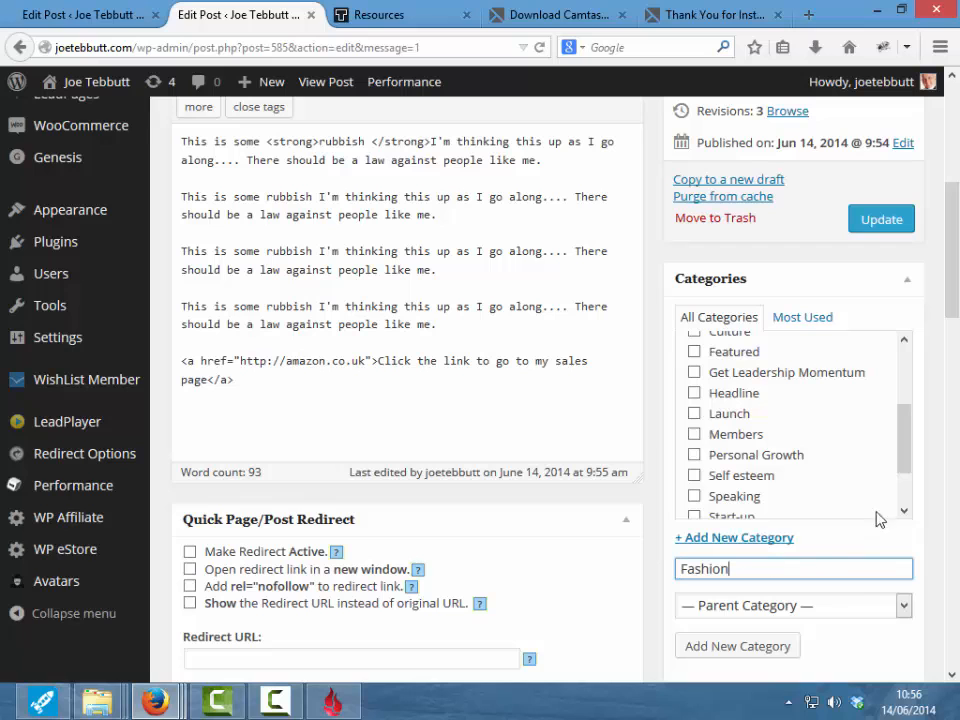
scroll(952, 303, "down", 3)
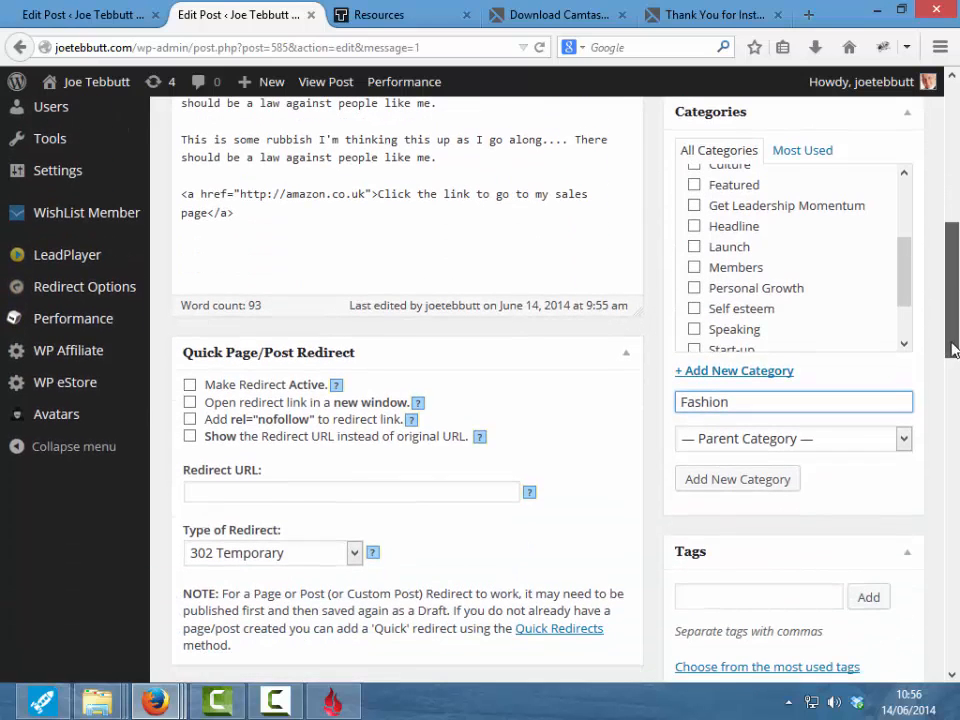
left_click(709, 482)
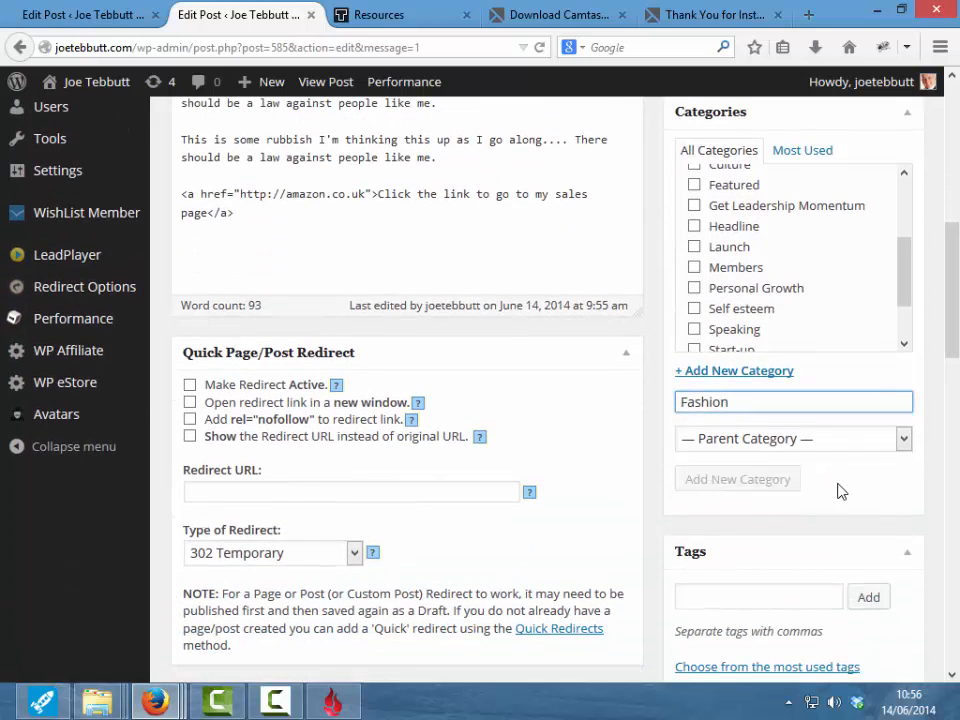
scroll(844, 253, "up", 2)
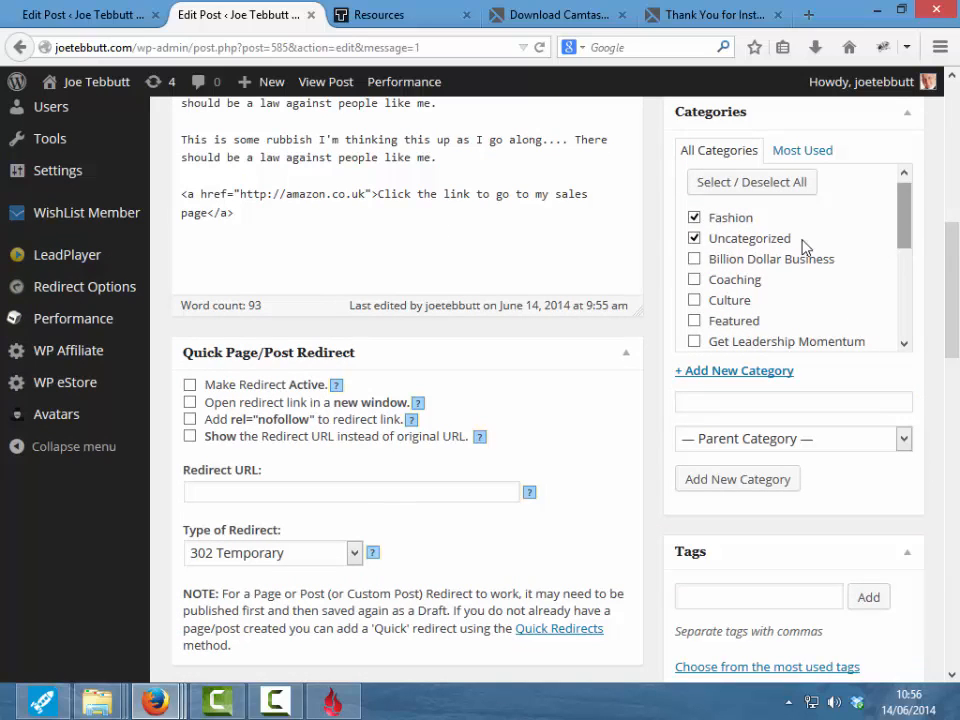
left_click(695, 243)
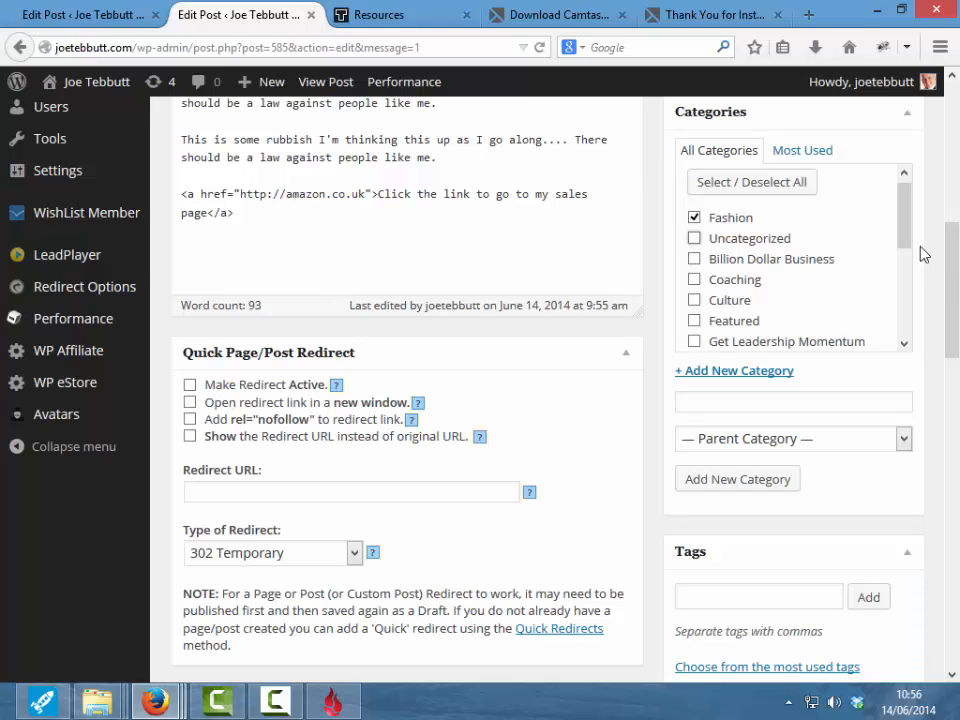
left_click_drag(951, 291, 952, 216)
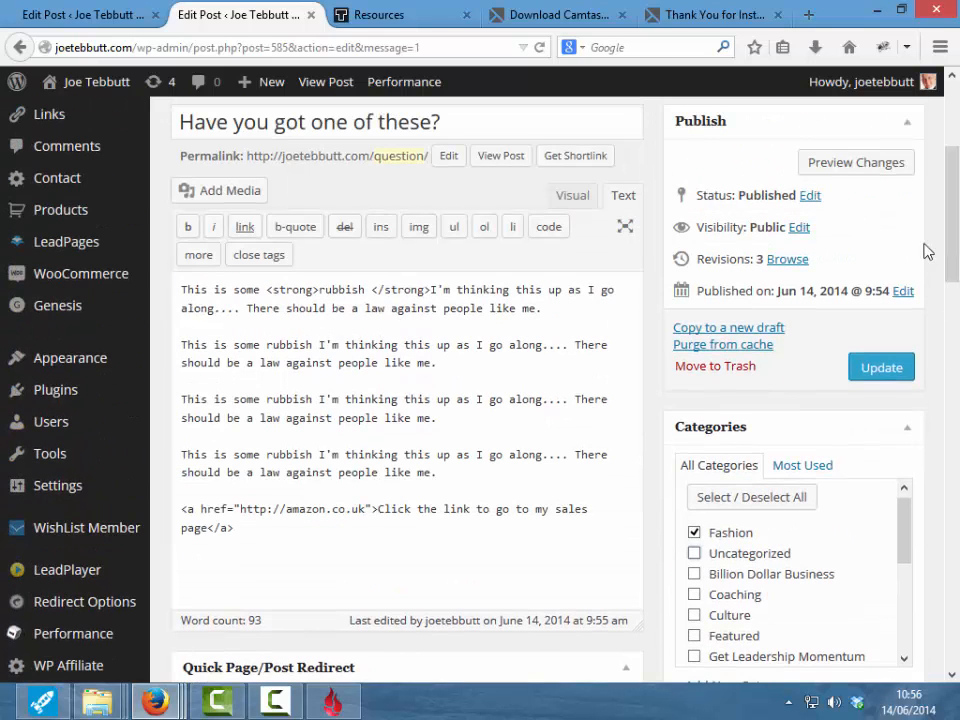
- Update the post to save the Fashion category, then visit the live site
left_click(865, 370)
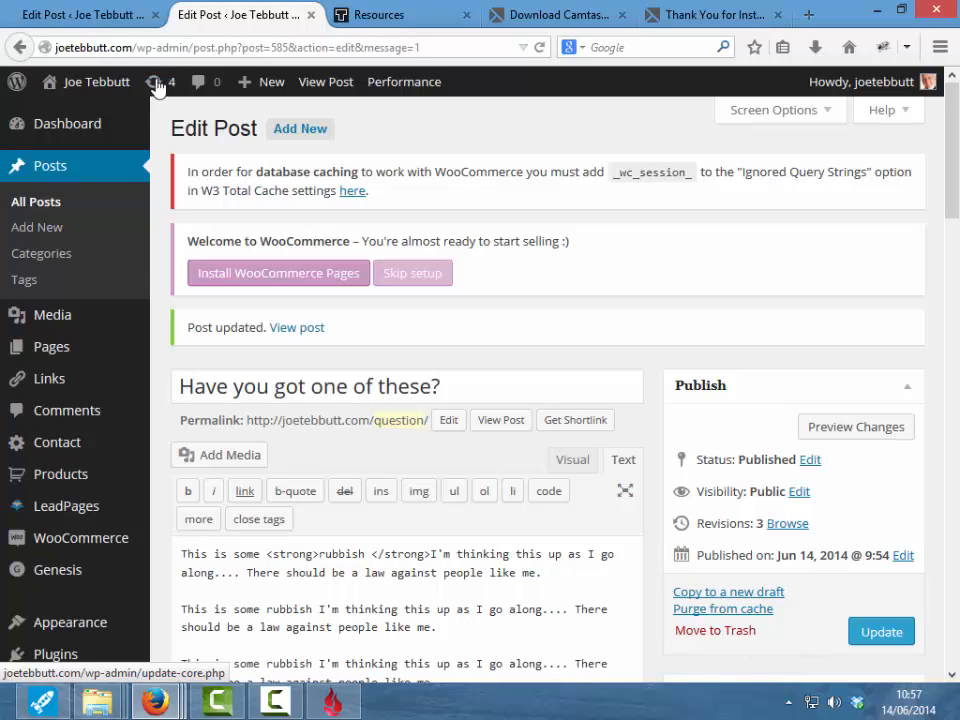
mouse_move(100, 86)
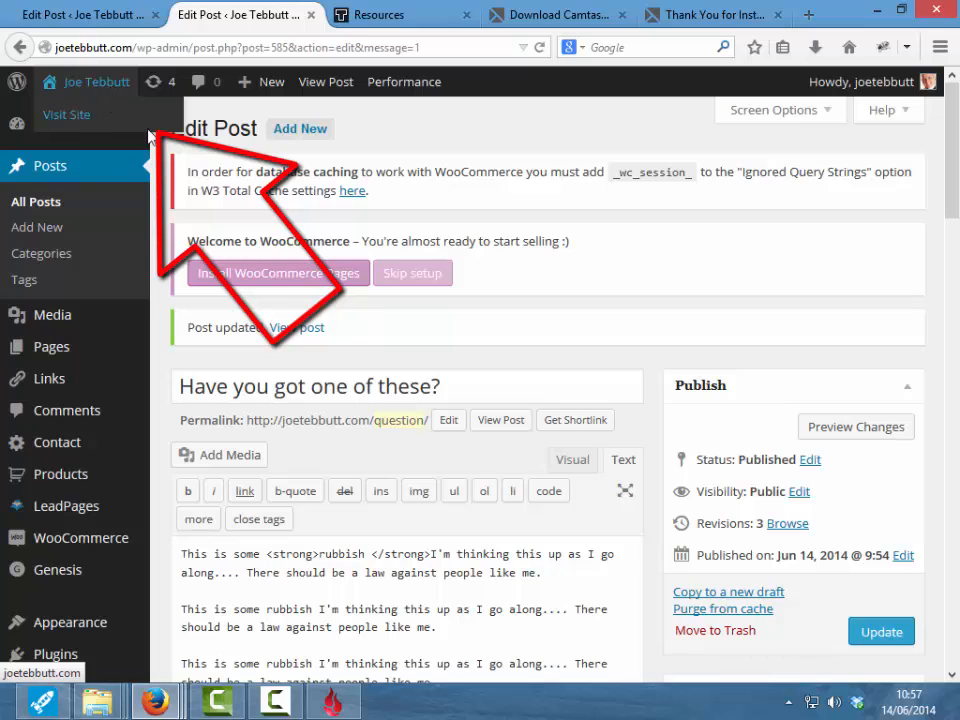
left_click(81, 123)
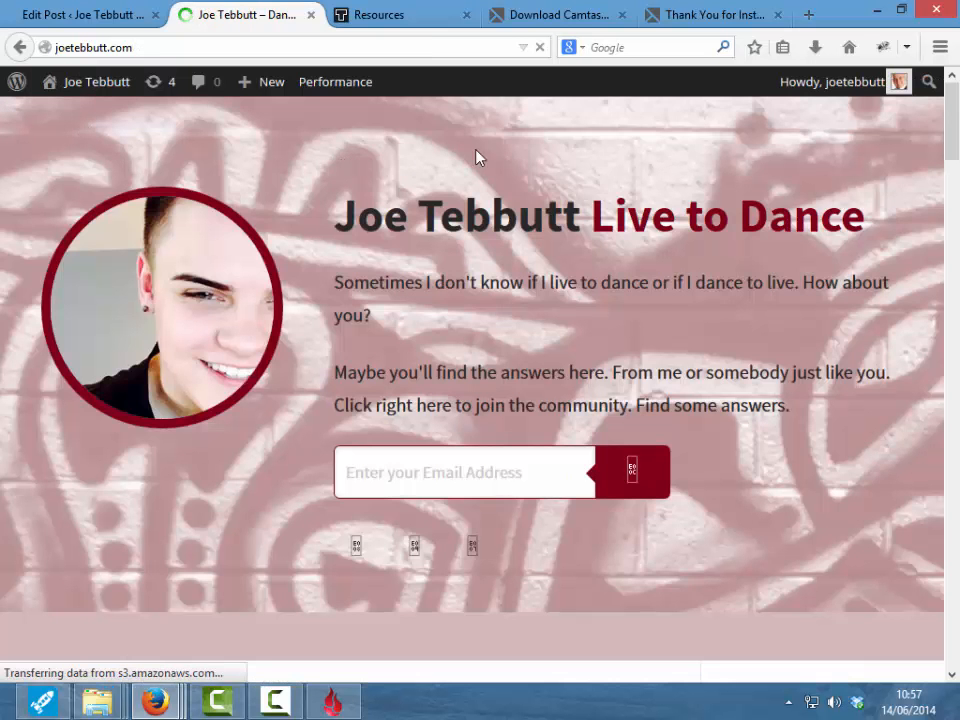
- Scroll the live home page to the post and follow its sales-page link
left_click_drag(953, 128, 949, 212)
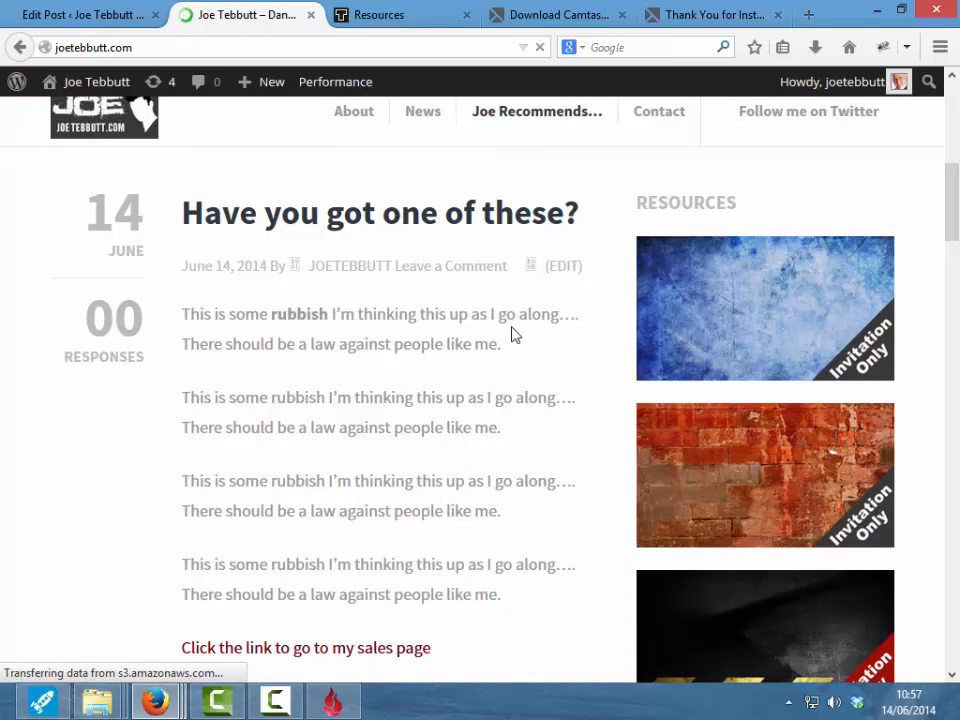
left_click(306, 652)
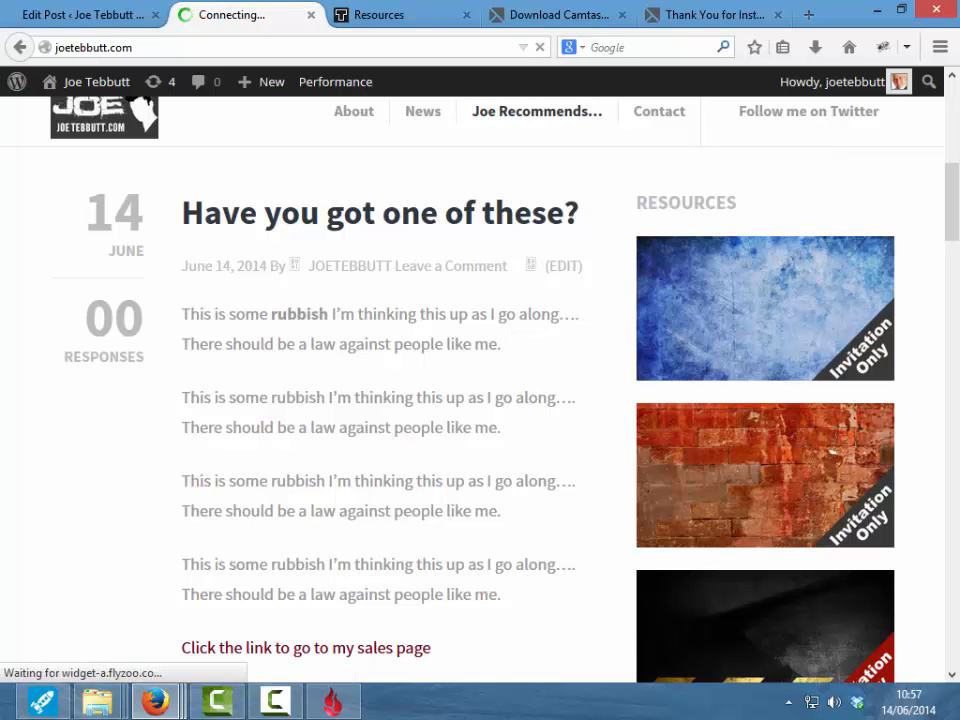
left_click_drag(951, 236, 950, 143)
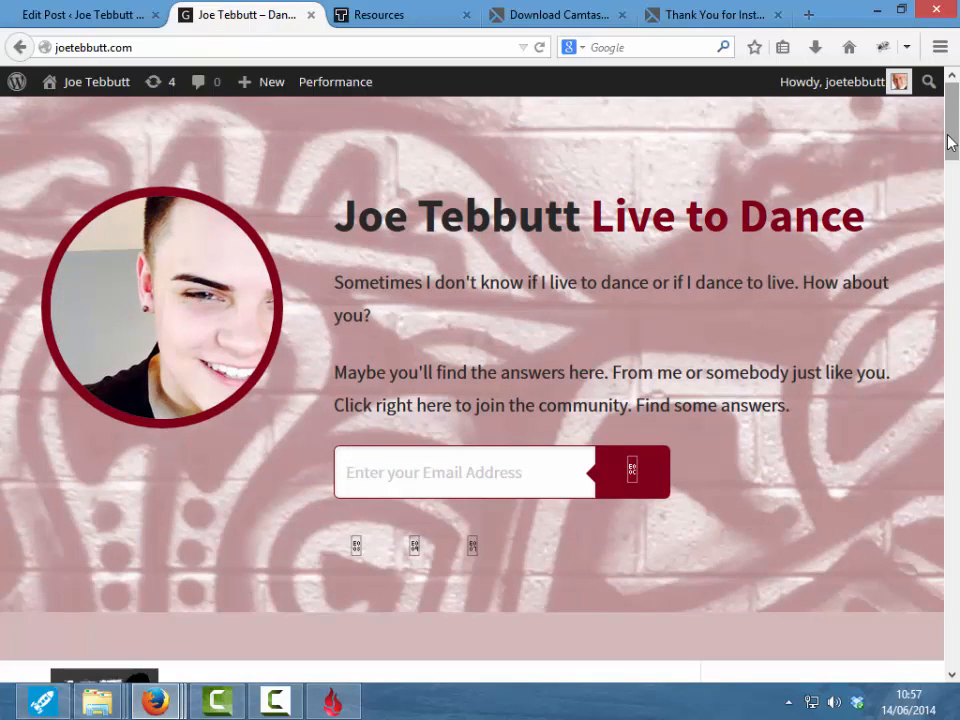